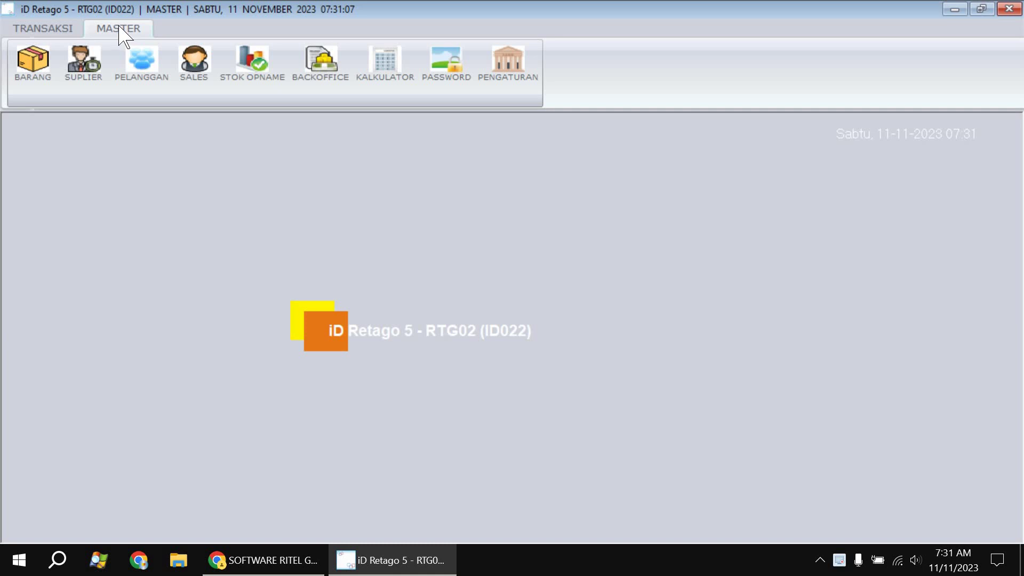
Open the Pelanggan customer master list from the MASTER tab
left_click(141, 93)
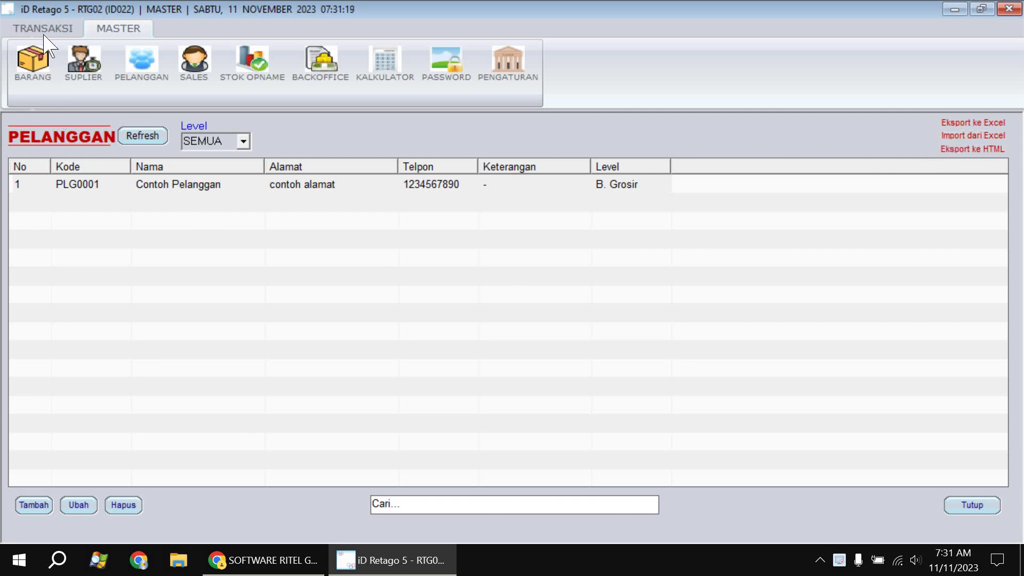
left_click(99, 74)
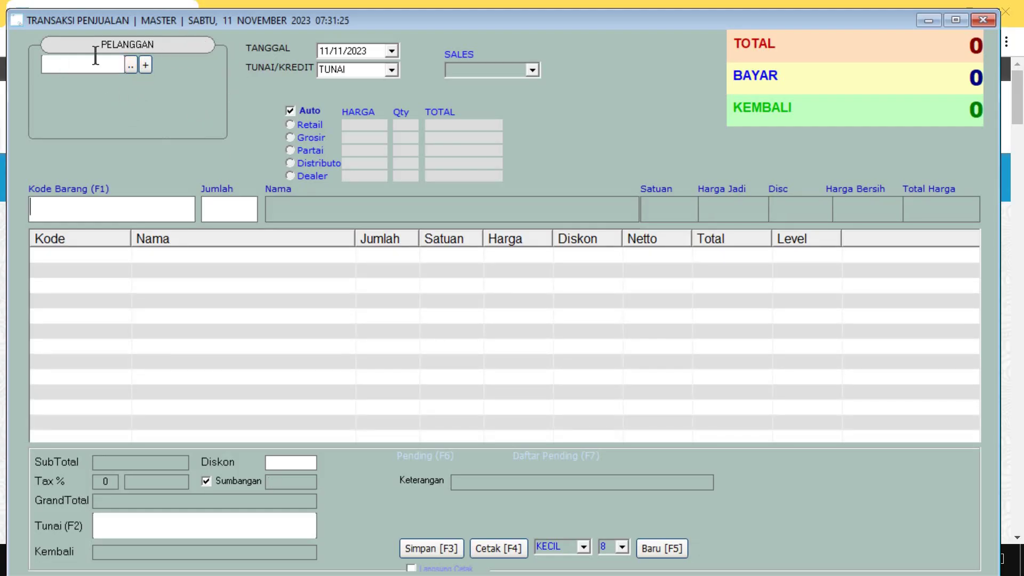
left_click(146, 65)
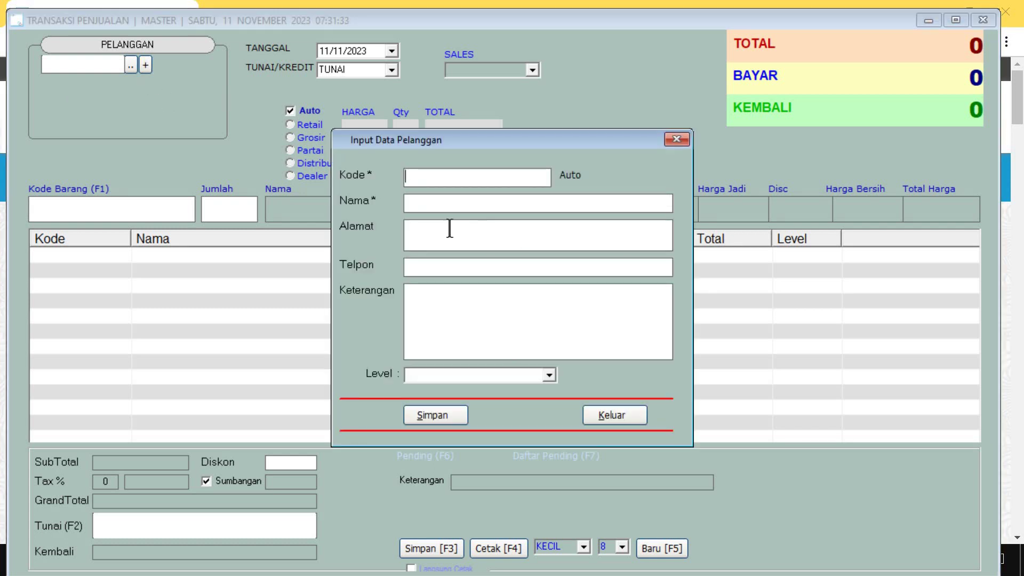
left_click(614, 414)
left_click(983, 20)
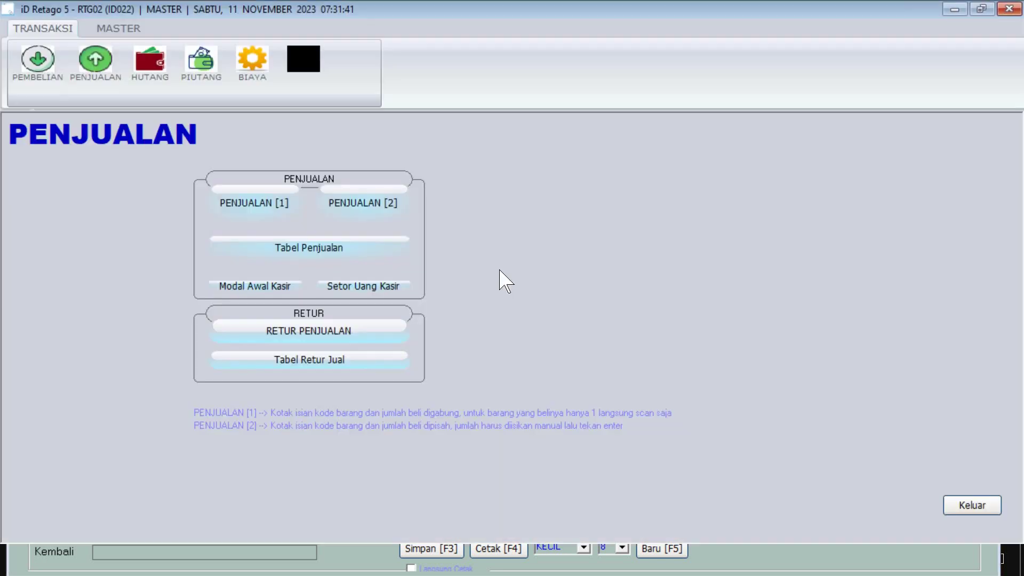
left_click(786, 141)
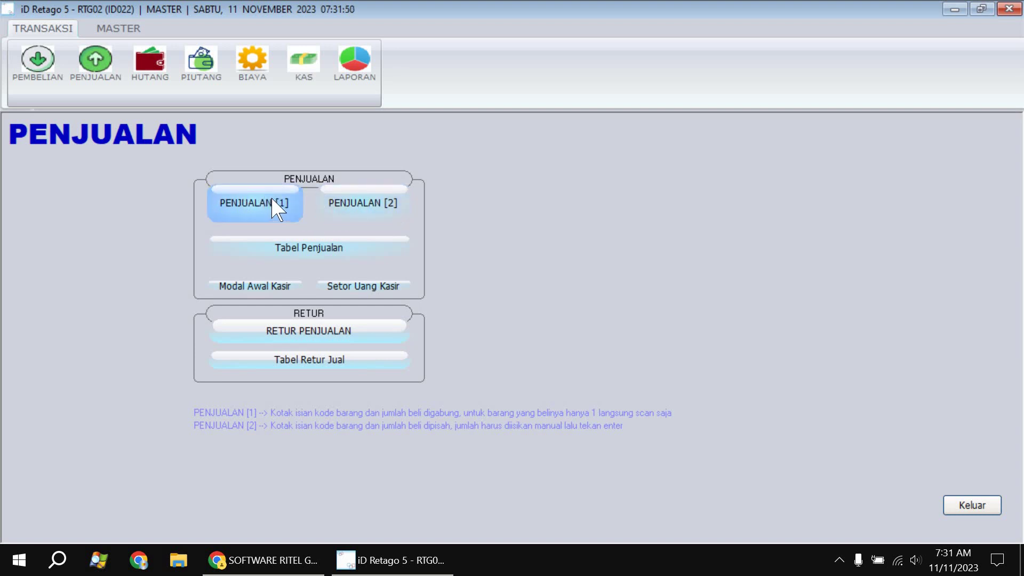
left_click(121, 30)
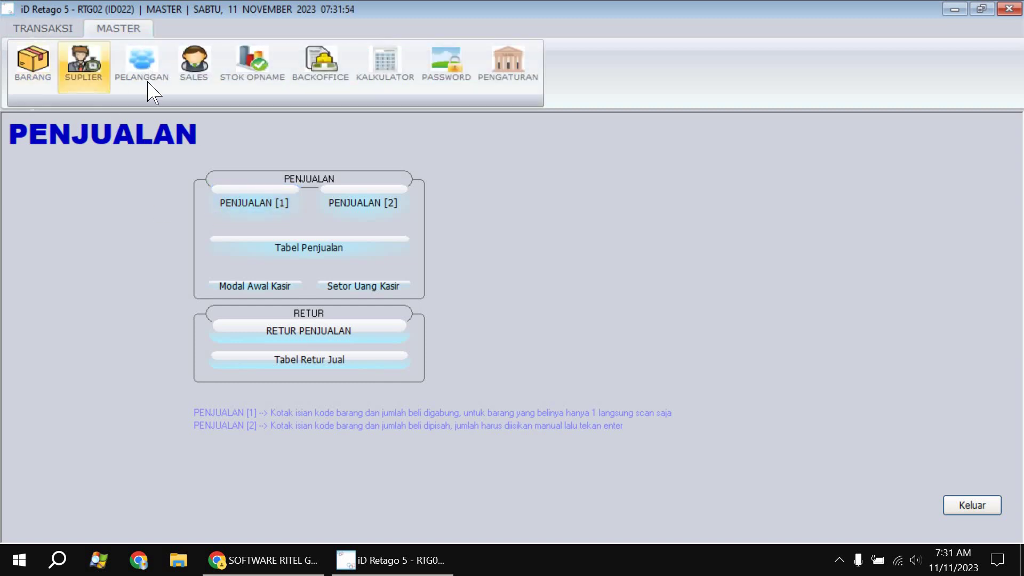
left_click(149, 85)
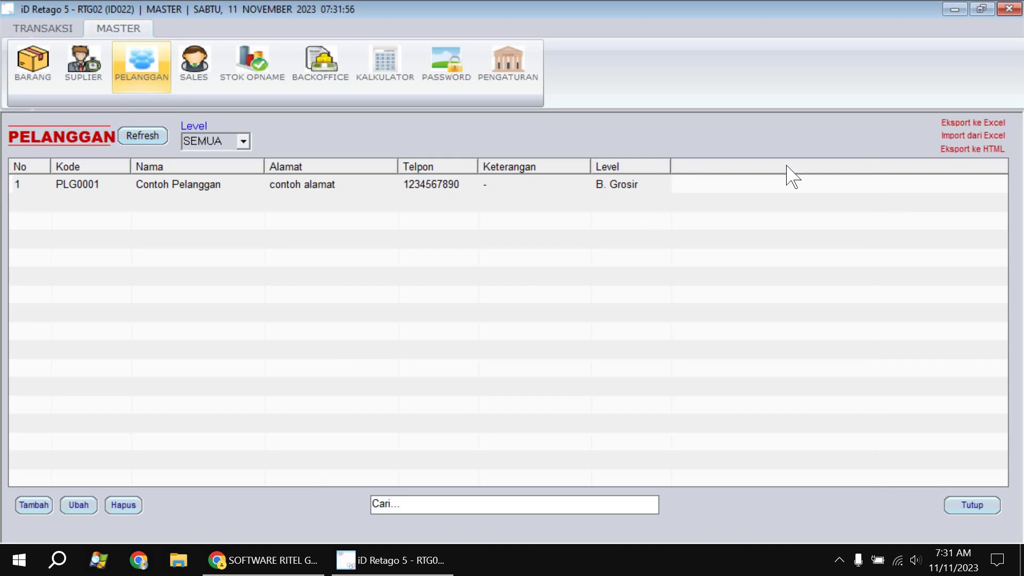
Generate the customer import template from Import dari Excel and bring the workbook forward in Excel
left_click(957, 136)
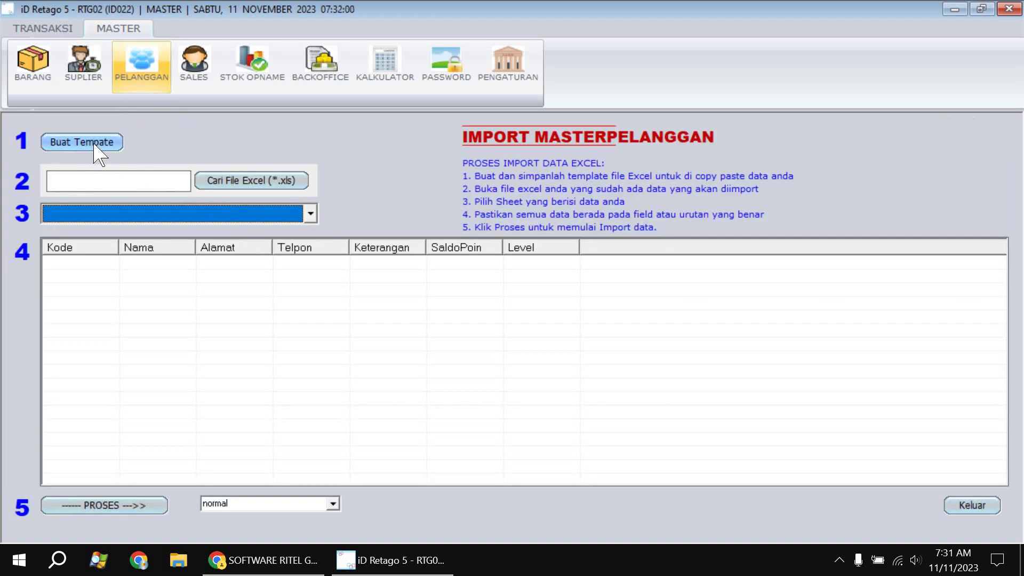
left_click(97, 152)
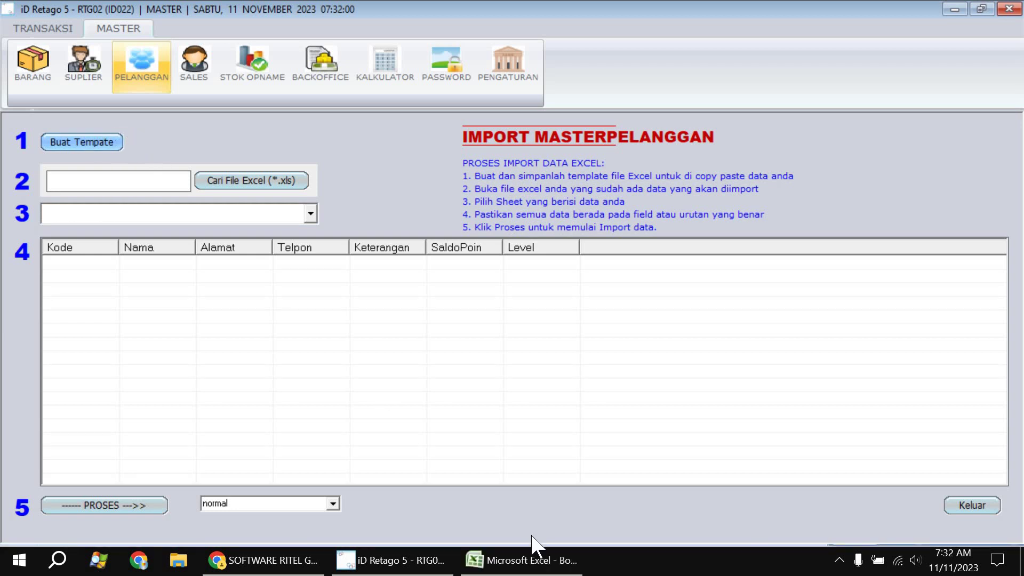
left_click(518, 555)
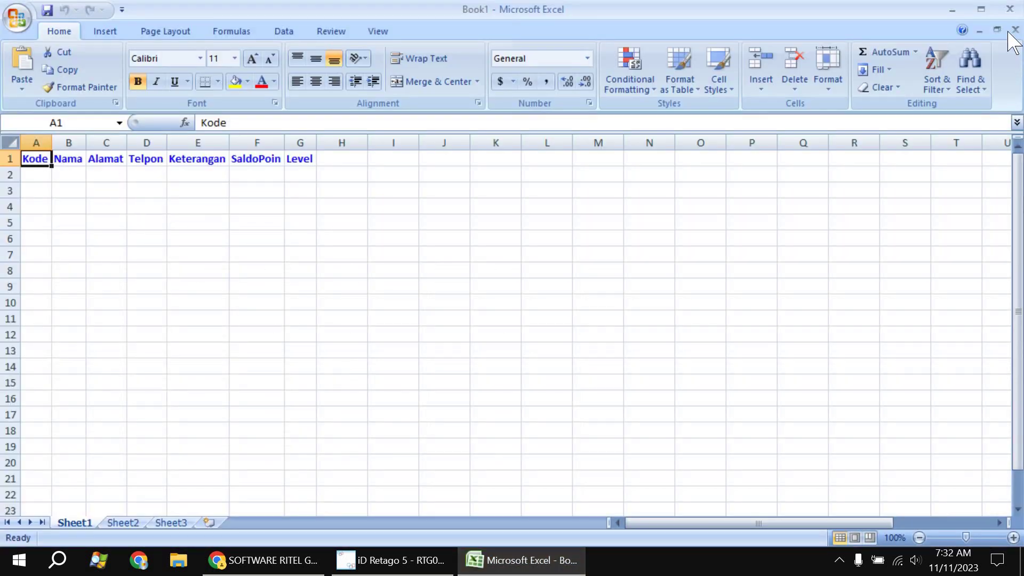
left_click(43, 175)
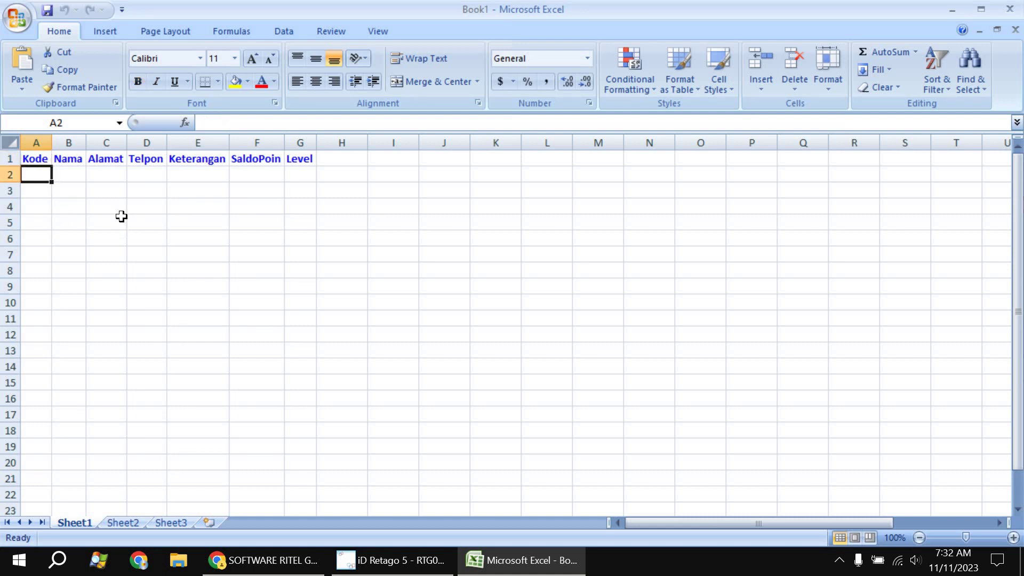
Fill row 2 with the first customer's code, name, address and phone number
type("12")
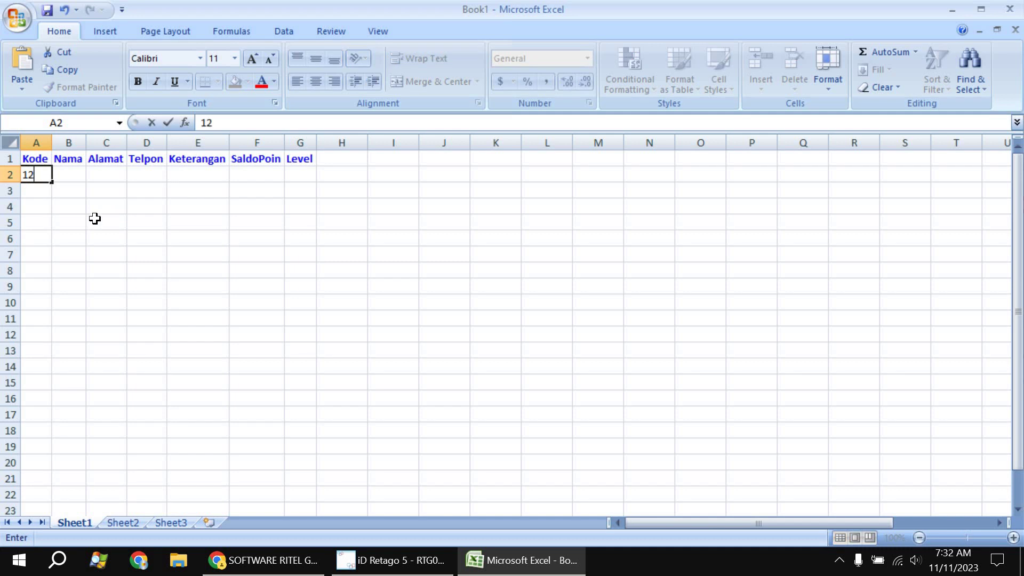
type("3")
left_click(66, 175)
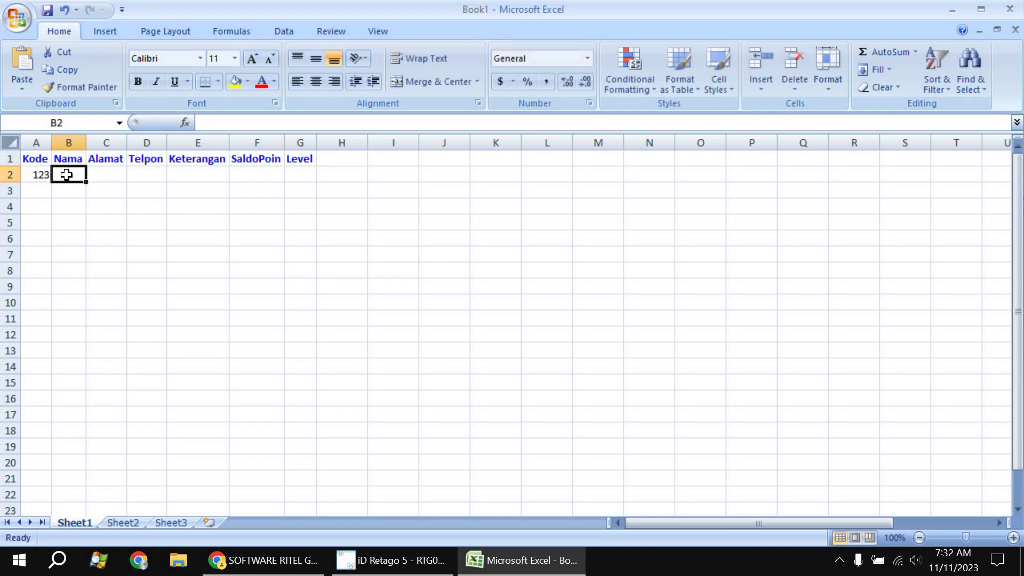
type("Paijo")
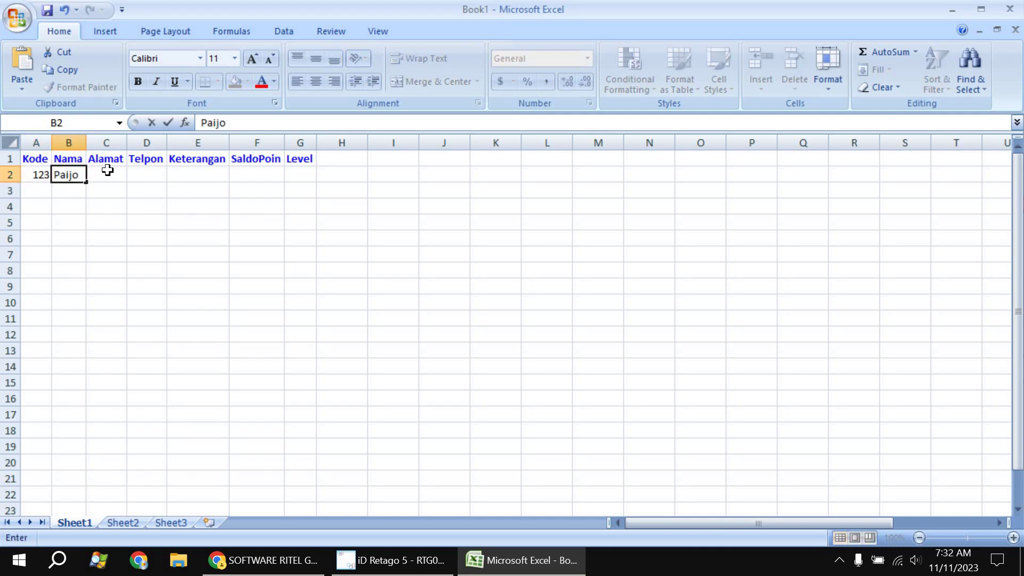
left_click(107, 170)
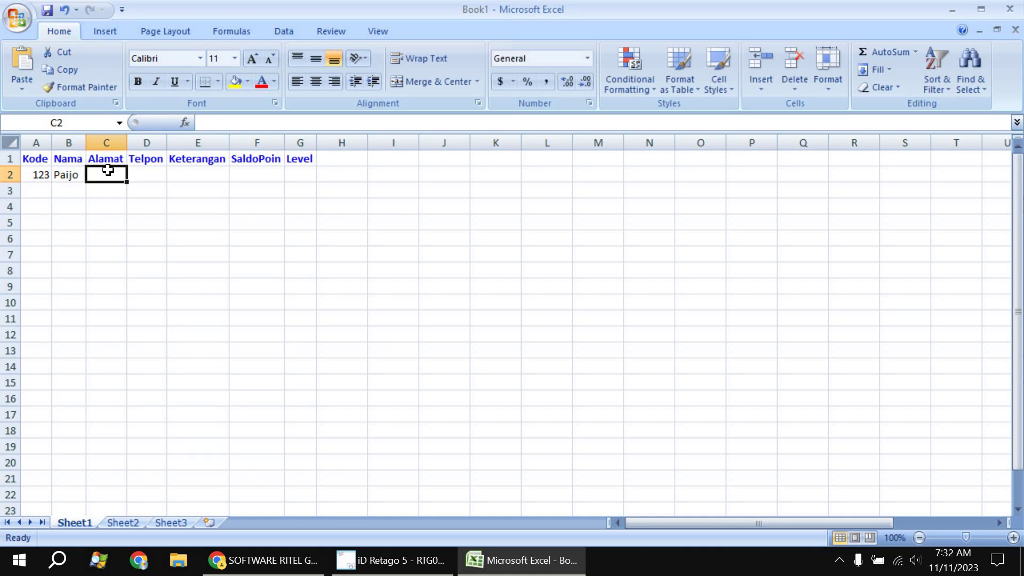
type("jln be")
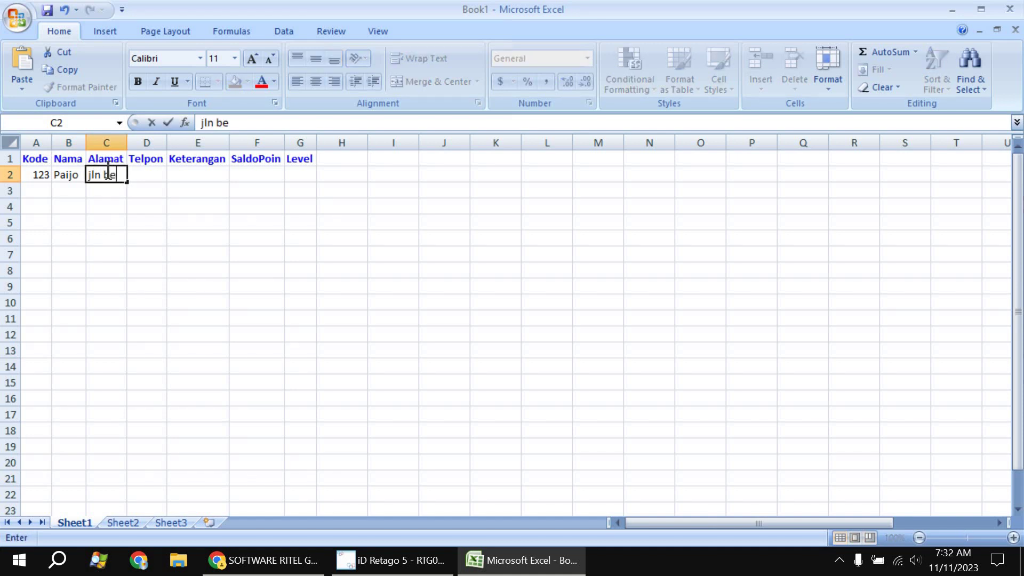
type("cek")
key("Tab")
key("Tab")
left_click(148, 172)
type("1234")
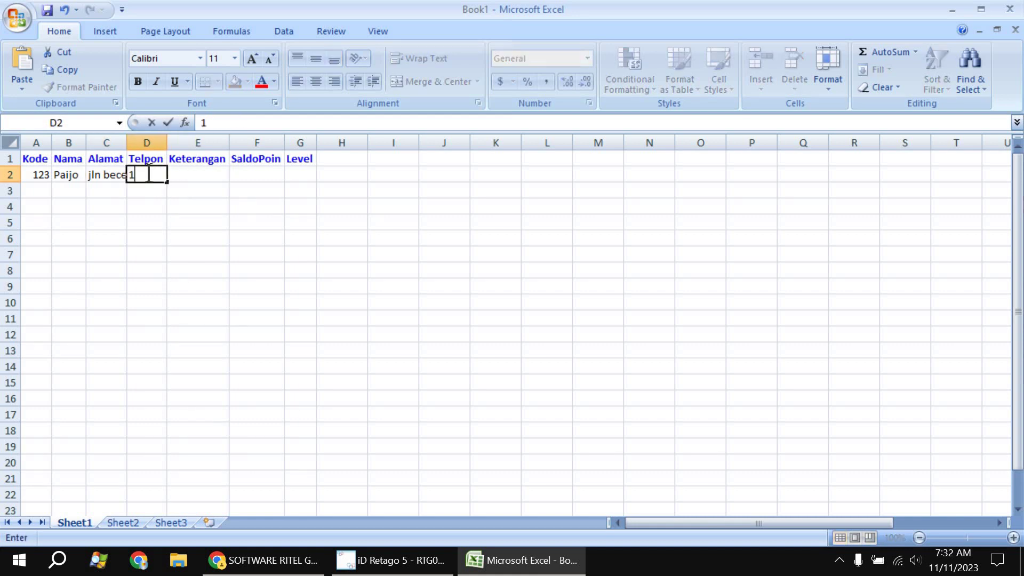
left_click(192, 175)
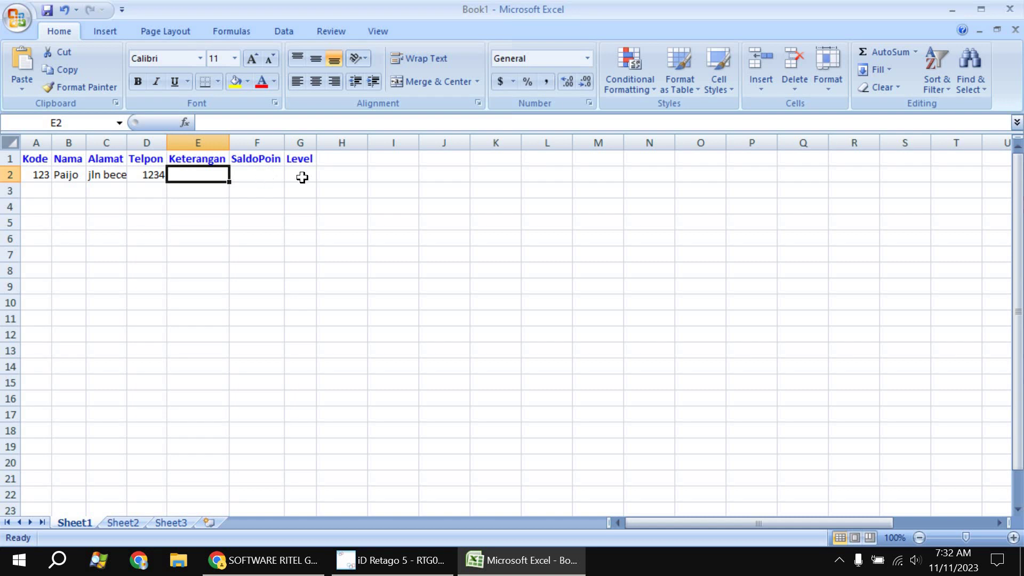
Fill row 3 with the second customer's code, name, address and phone number
left_click(35, 193)
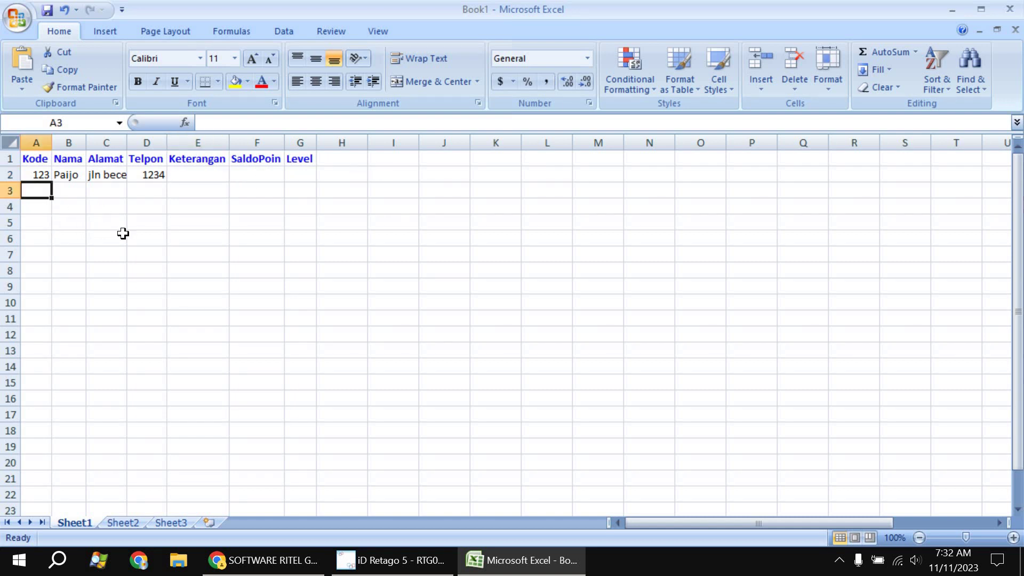
type("12")
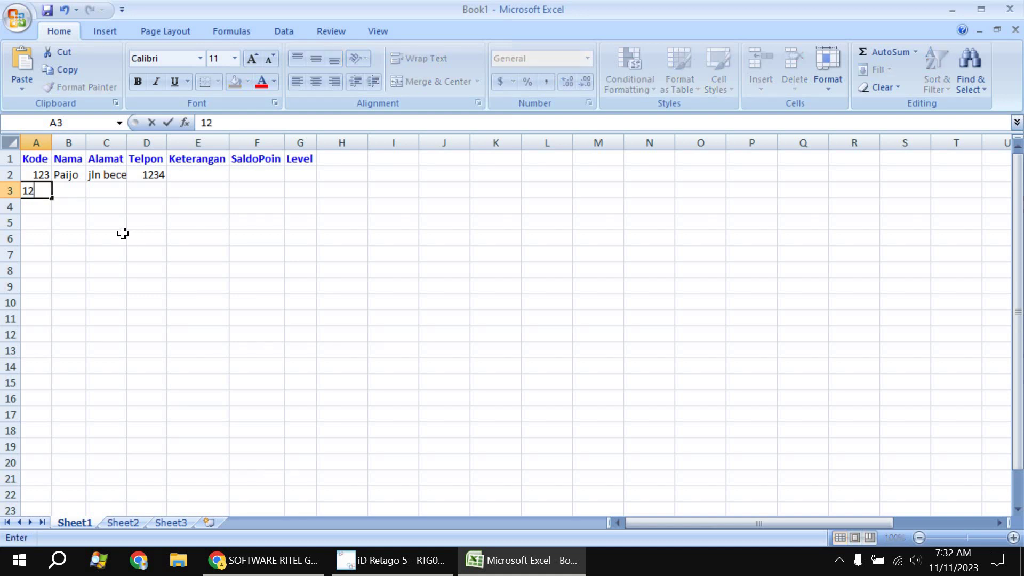
type("4")
left_click(69, 194)
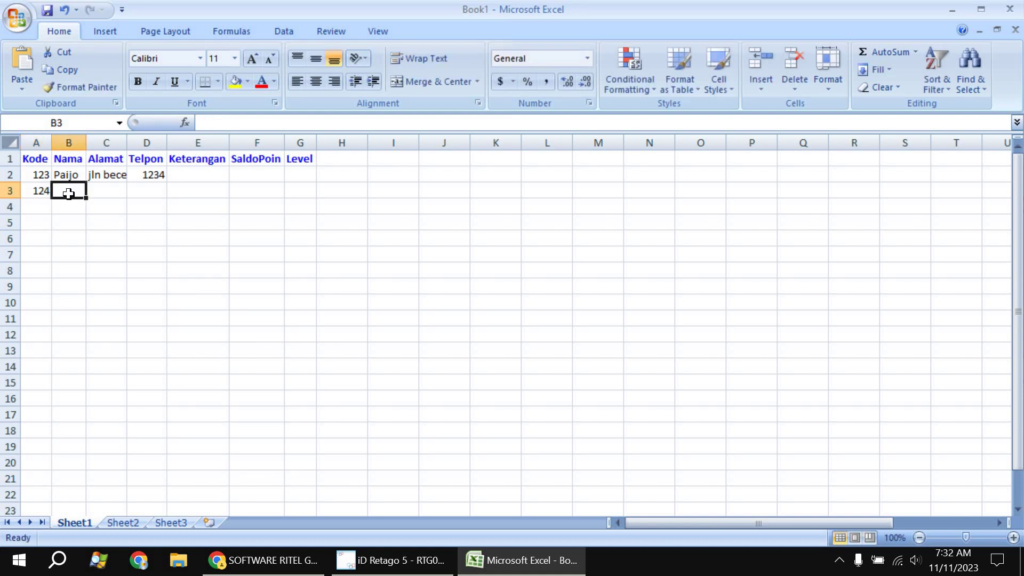
type("paijem")
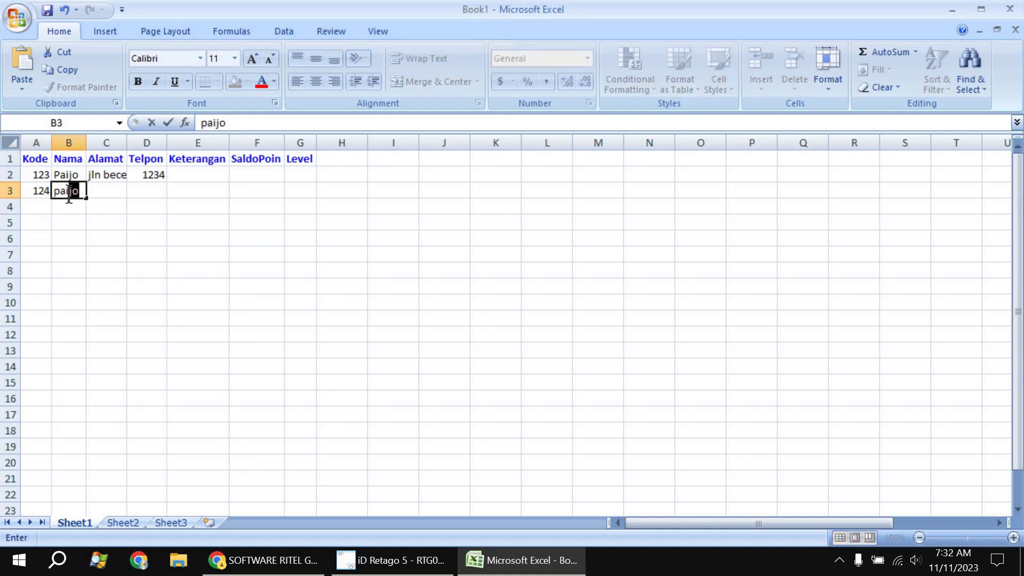
left_click(128, 193)
left_click(100, 190)
type("gang buntu")
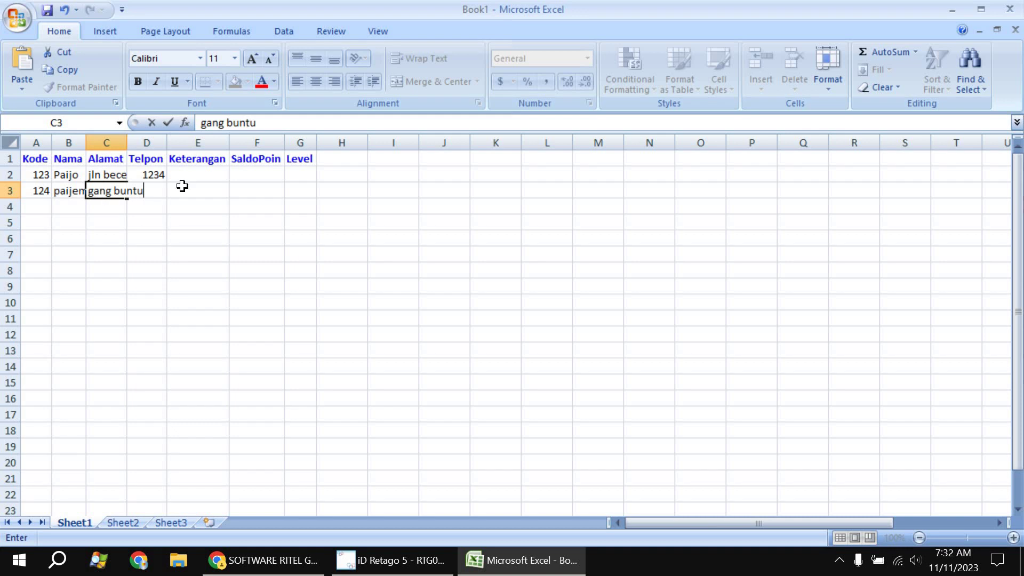
left_click(205, 207)
key("Return")
left_click(155, 191)
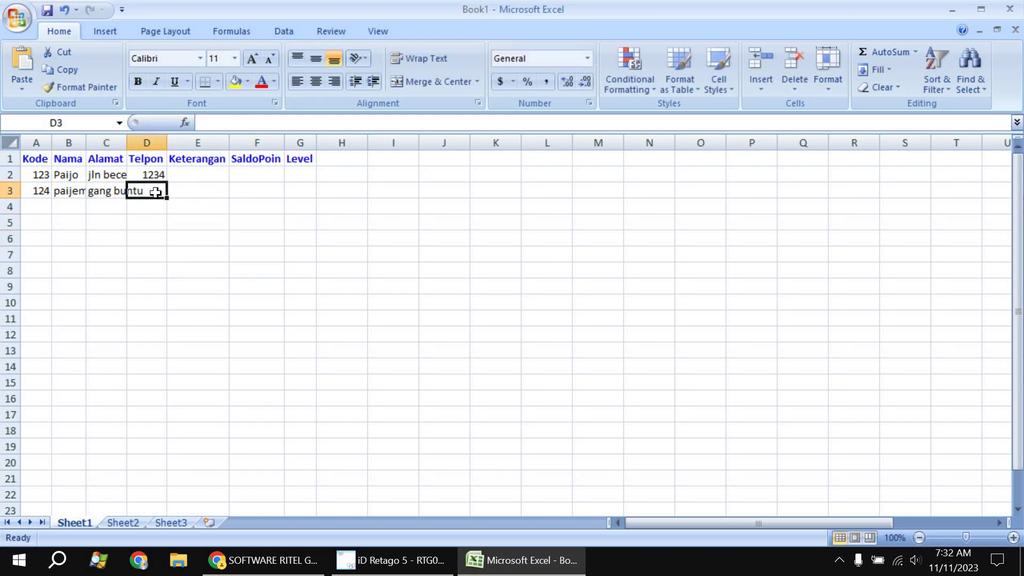
type("321")
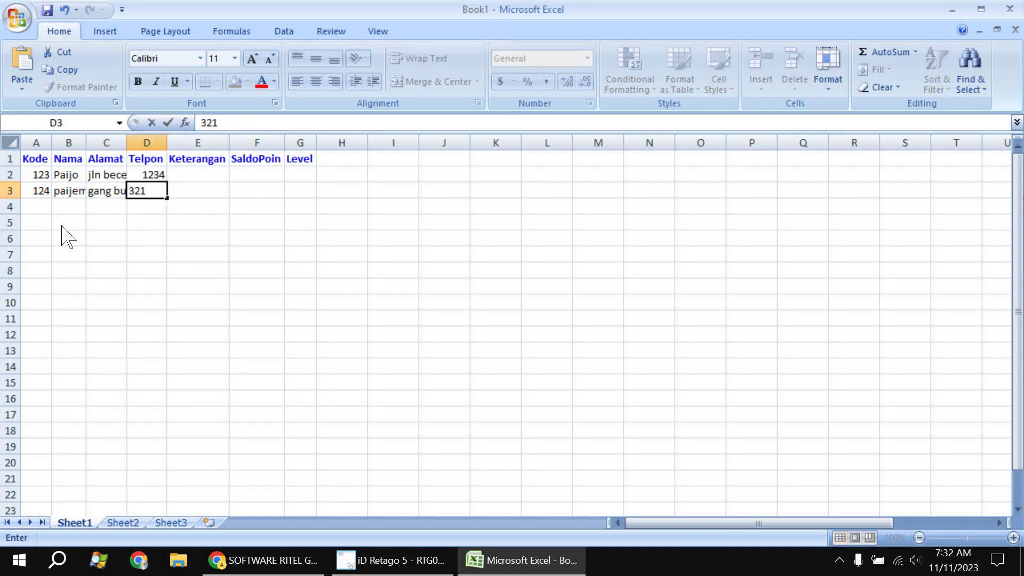
left_click(56, 222)
Fill row 4 with the third customer's code, name, address and phone number
key("Up")
key("Left")
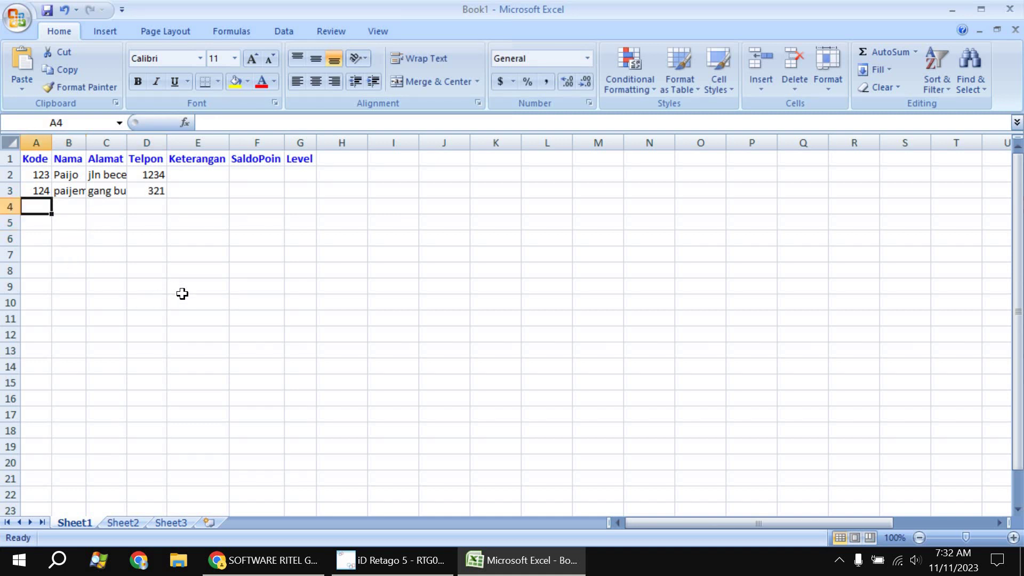
type("12")
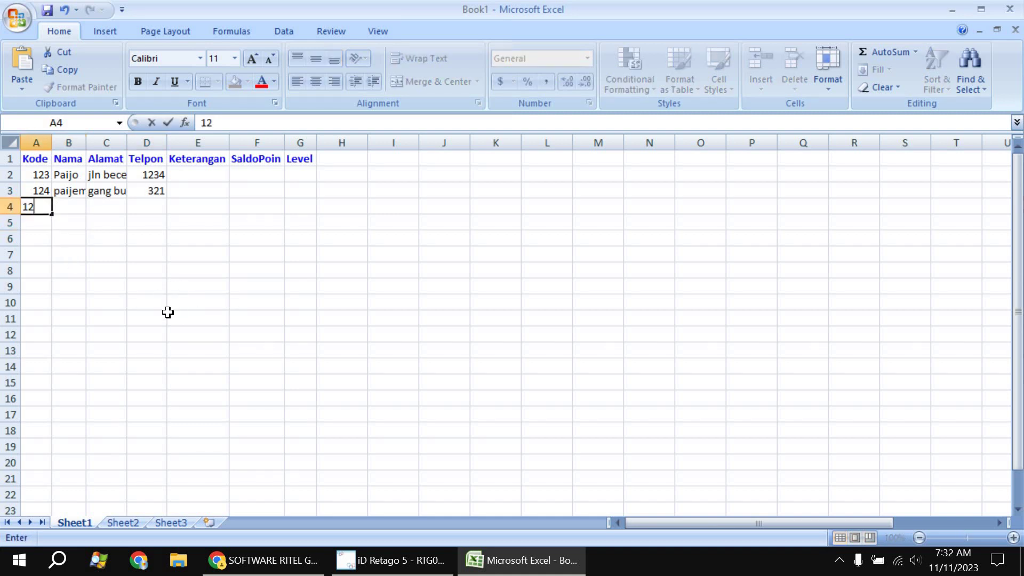
type("5")
left_click(98, 254)
left_click(69, 207)
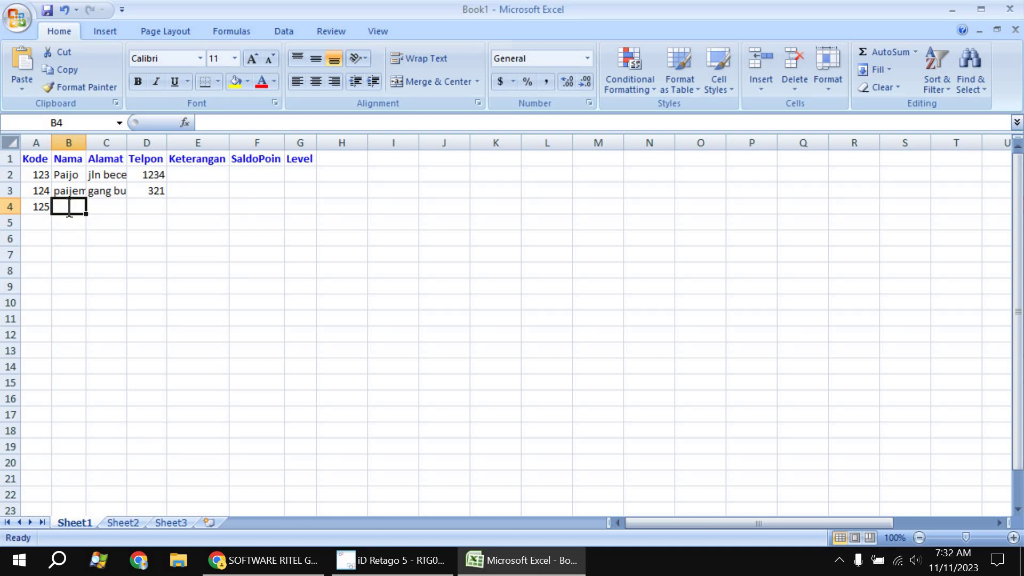
type("sukirman")
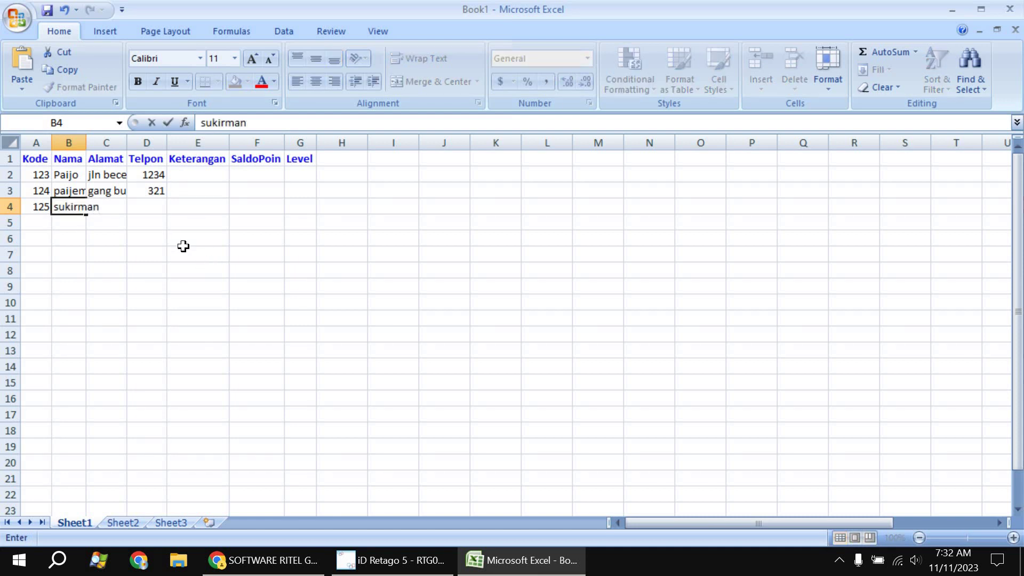
left_click(197, 270)
left_click(124, 211)
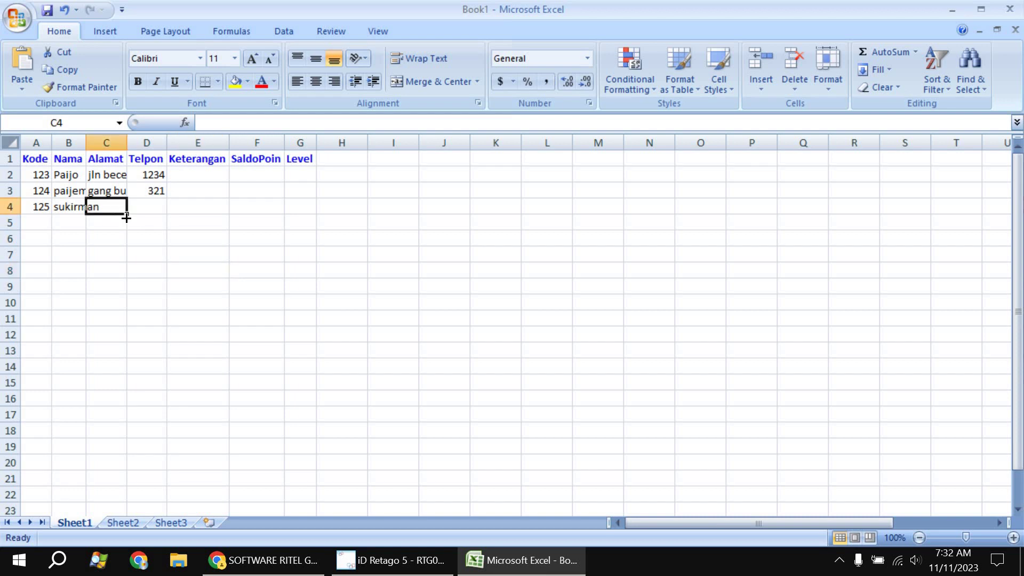
type("j")
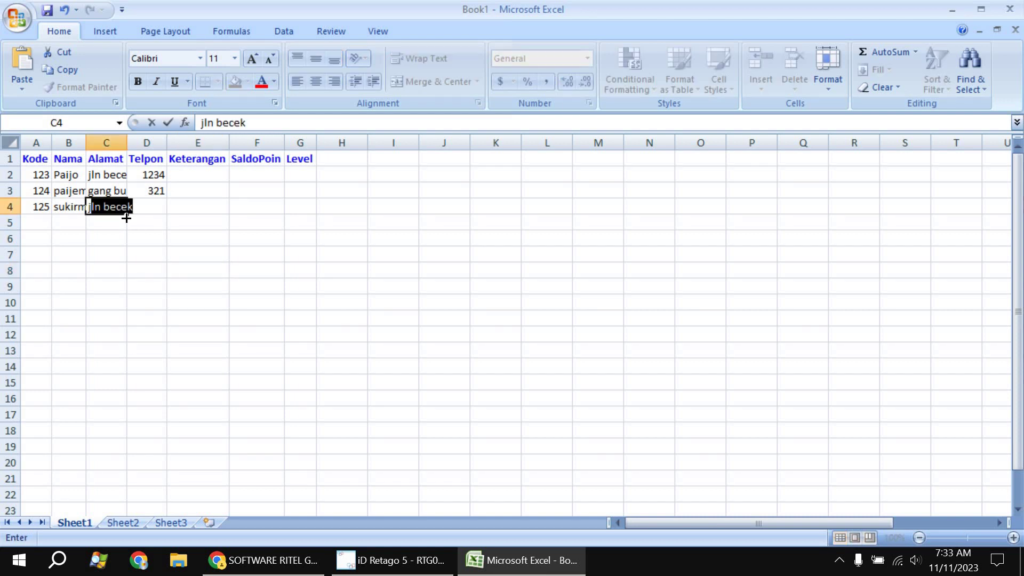
type("alan f")
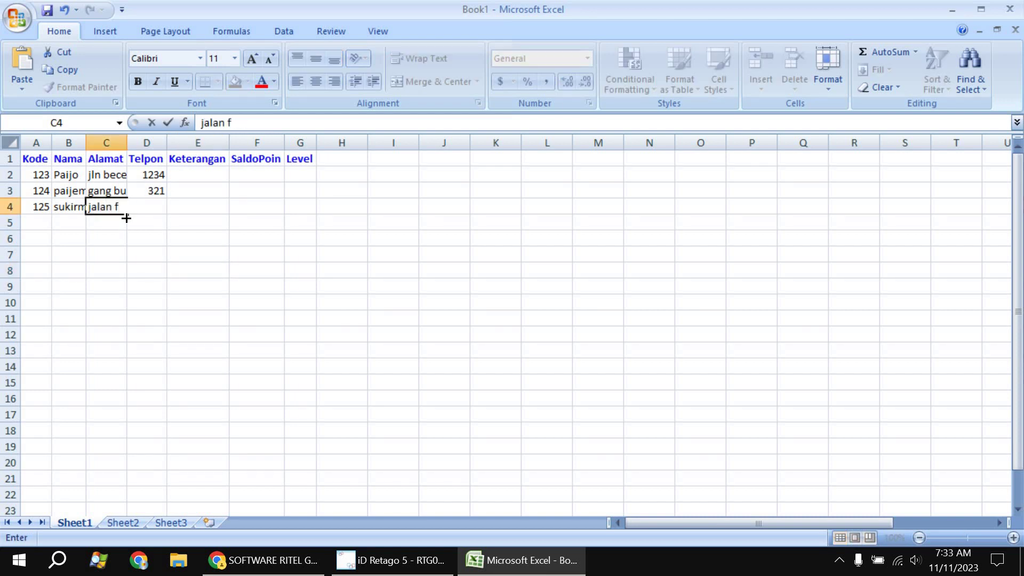
type("lamboya")
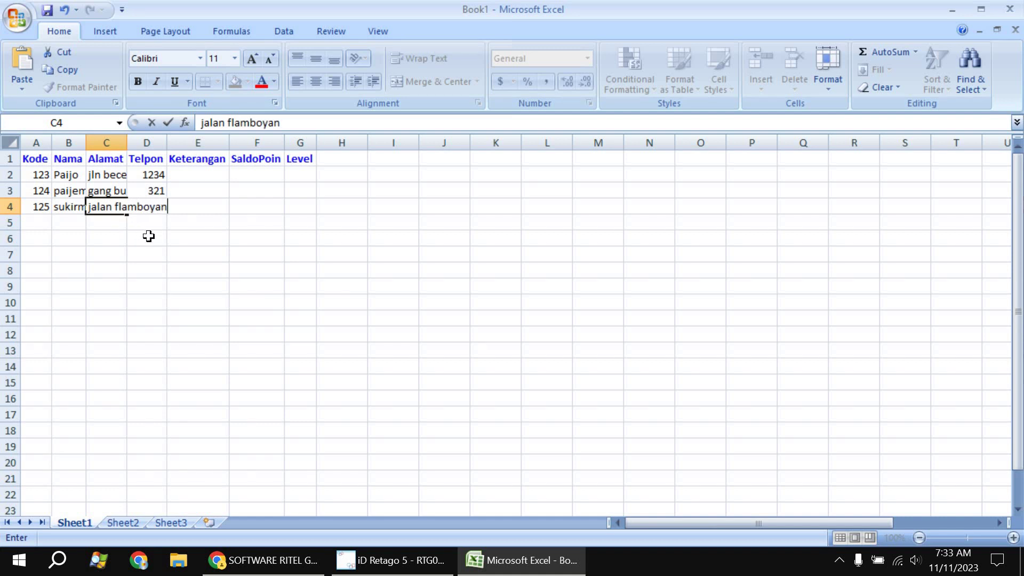
type("n")
left_click(232, 226)
left_click(160, 205)
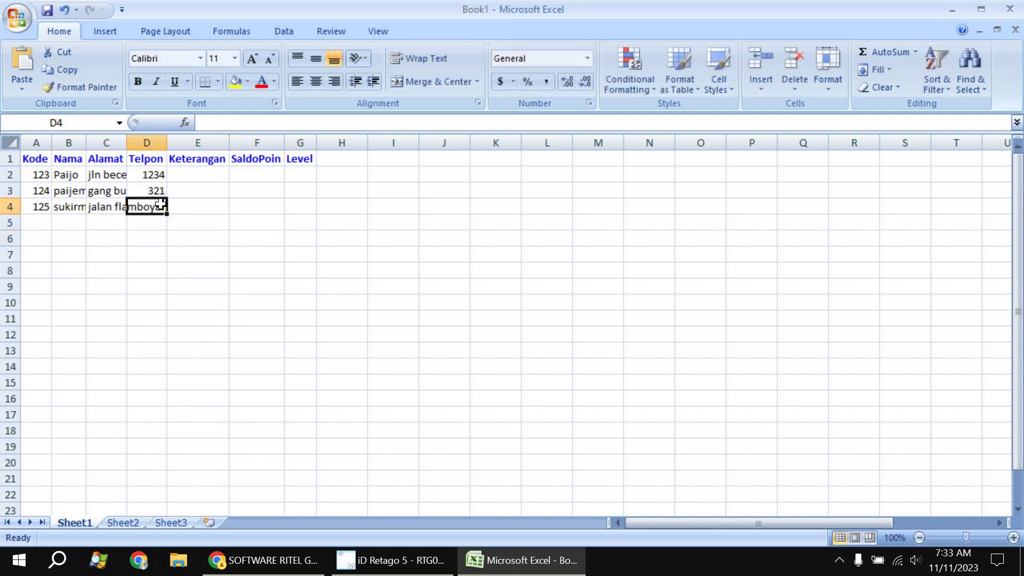
type("4456")
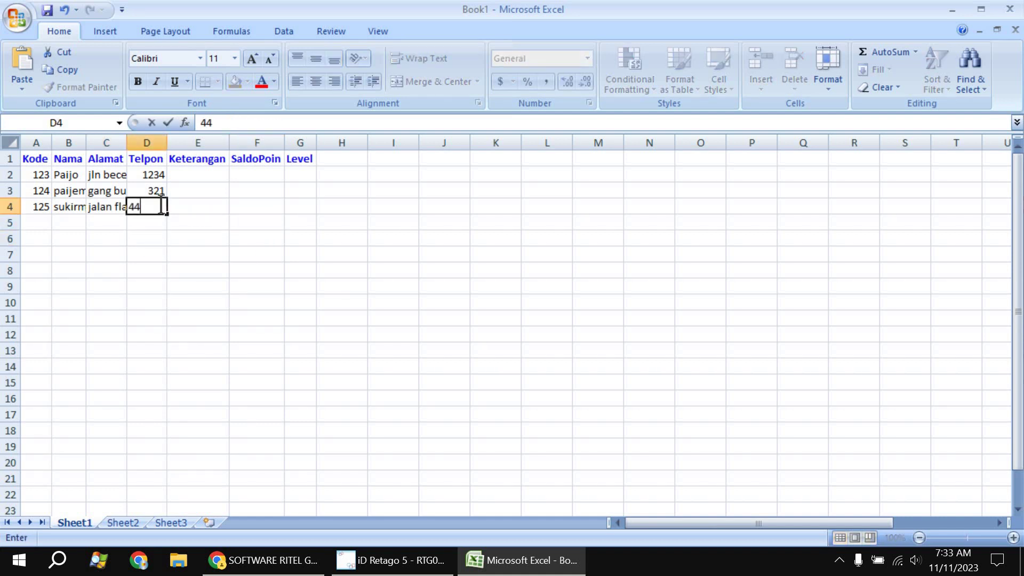
left_click(236, 224)
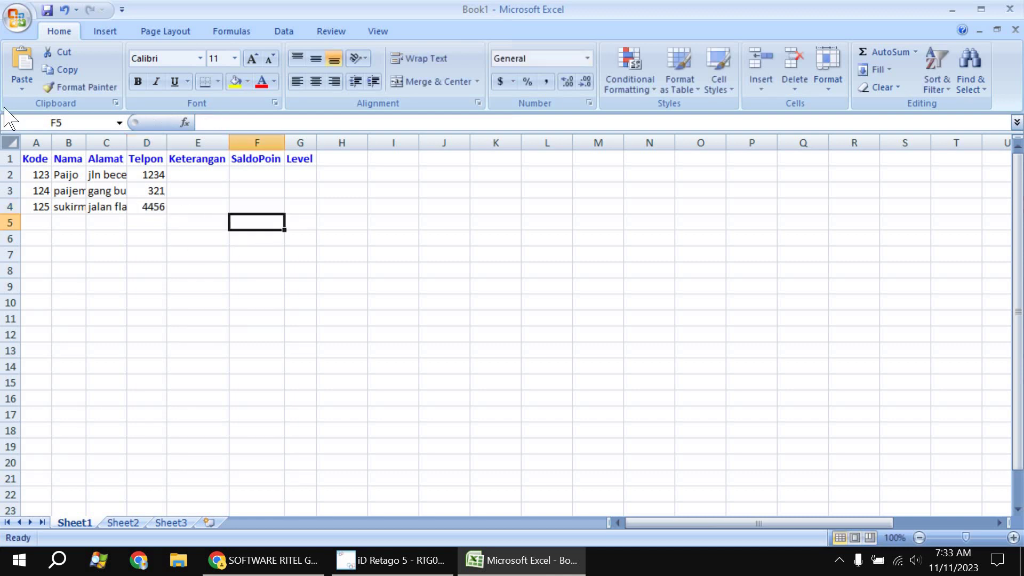
Save the workbook to Documents as Excel 97-2003 file 'contoh import data pelanggan.xls'
left_click(17, 16)
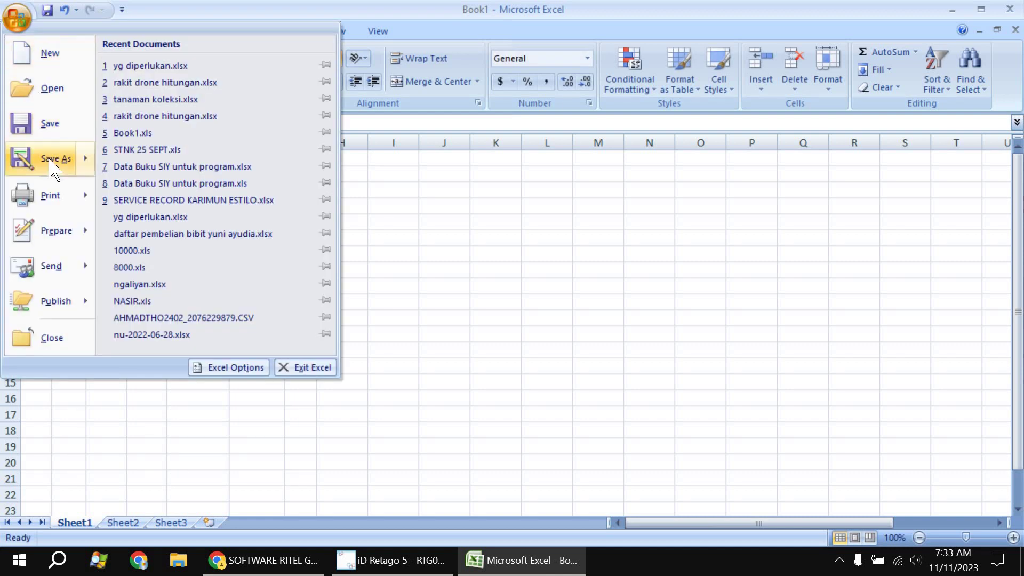
mouse_move(60, 163)
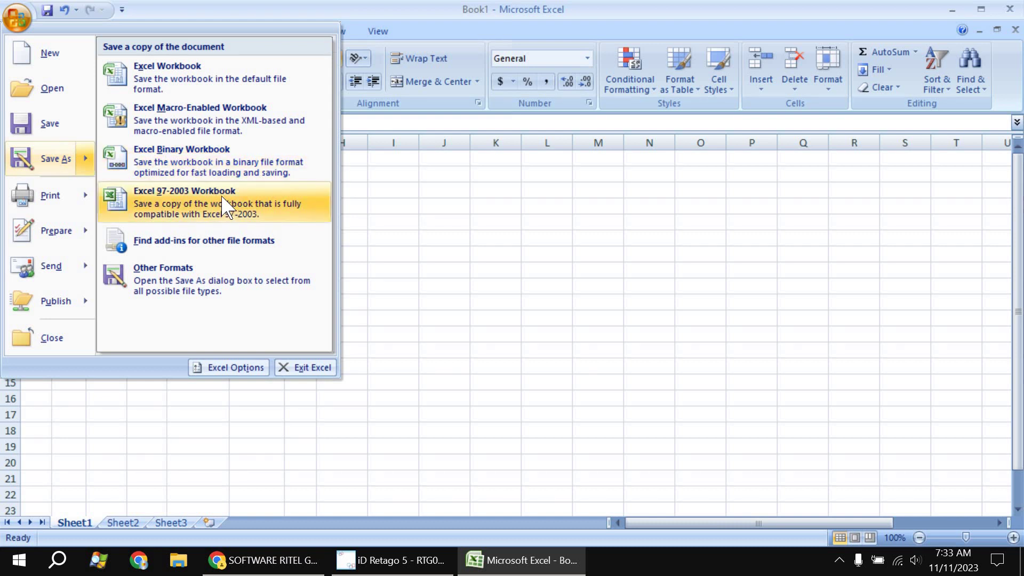
left_click(222, 197)
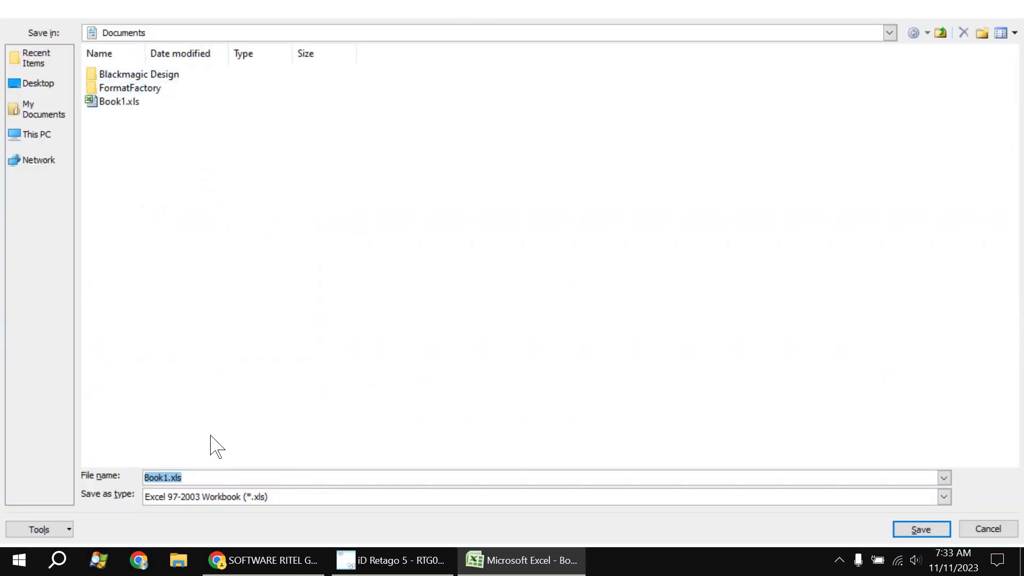
type("contoh import data pelanggan")
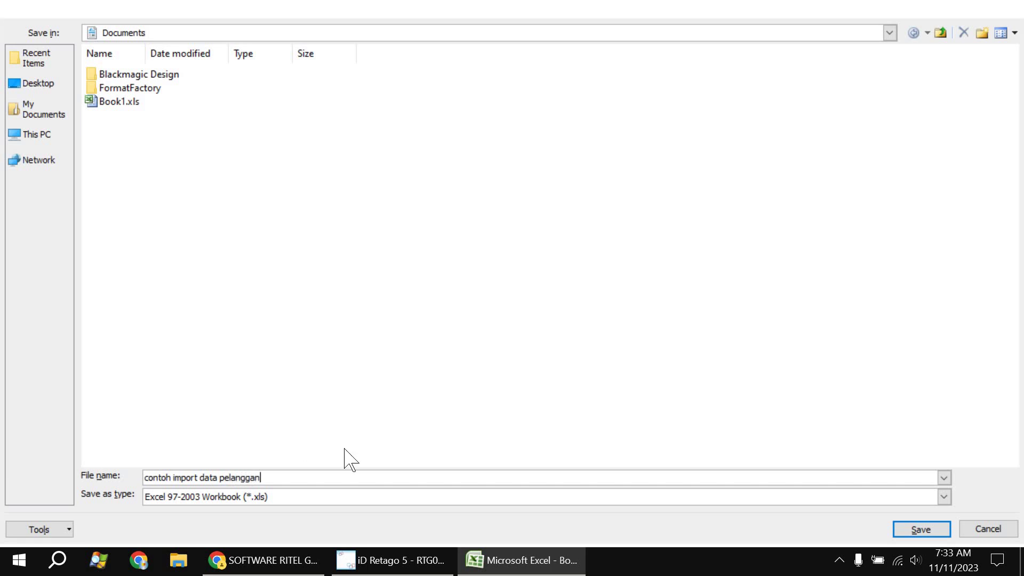
left_click(939, 532)
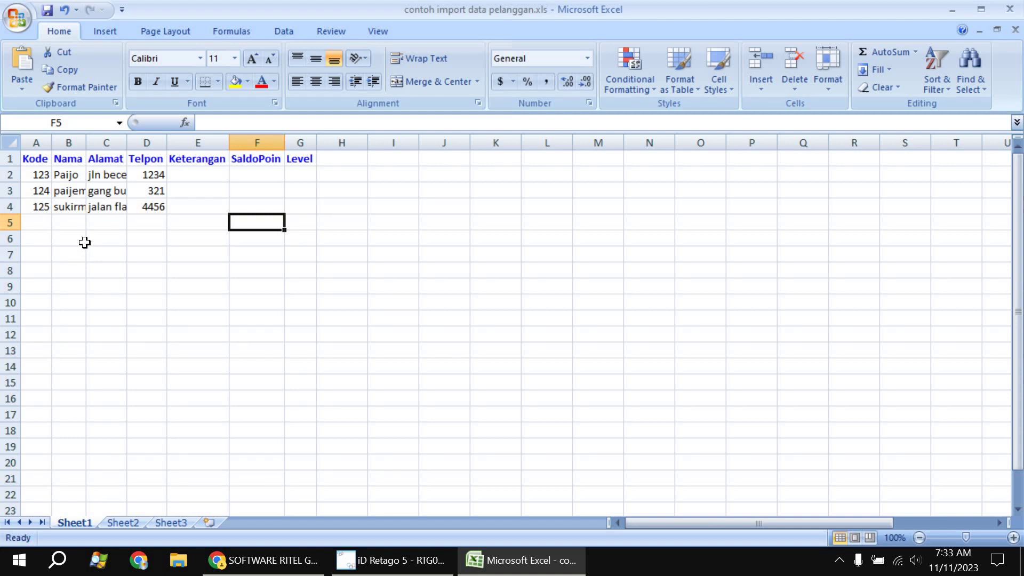
left_click(84, 243)
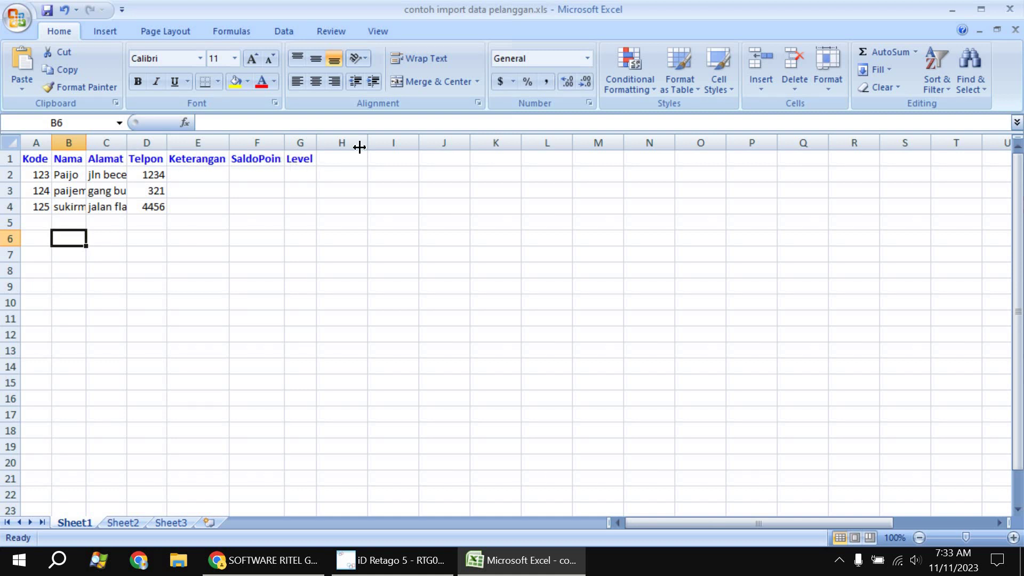
Close Excel and browse for the workbook to import from iD Retago's import form
left_click(1013, 8)
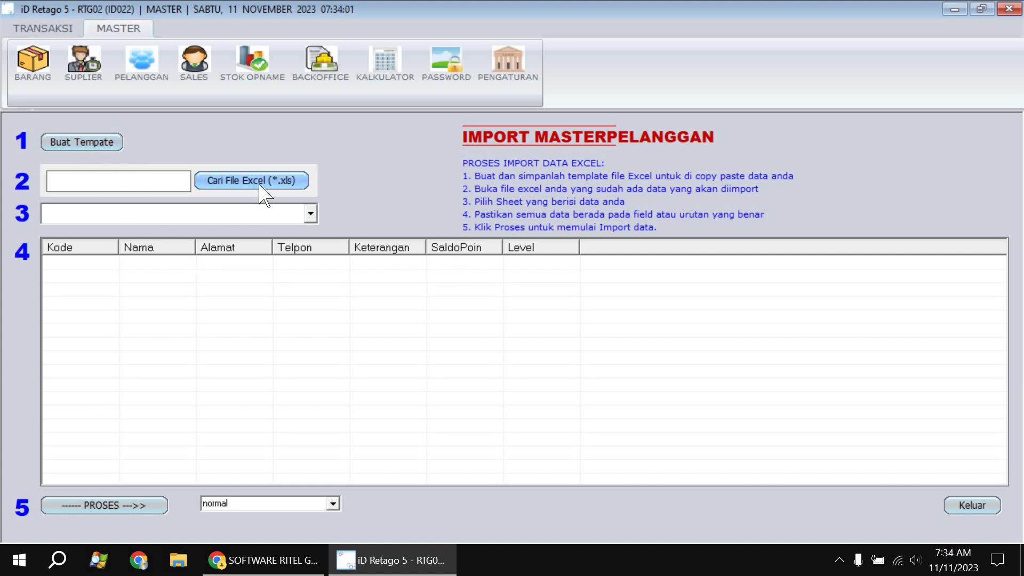
left_click(283, 181)
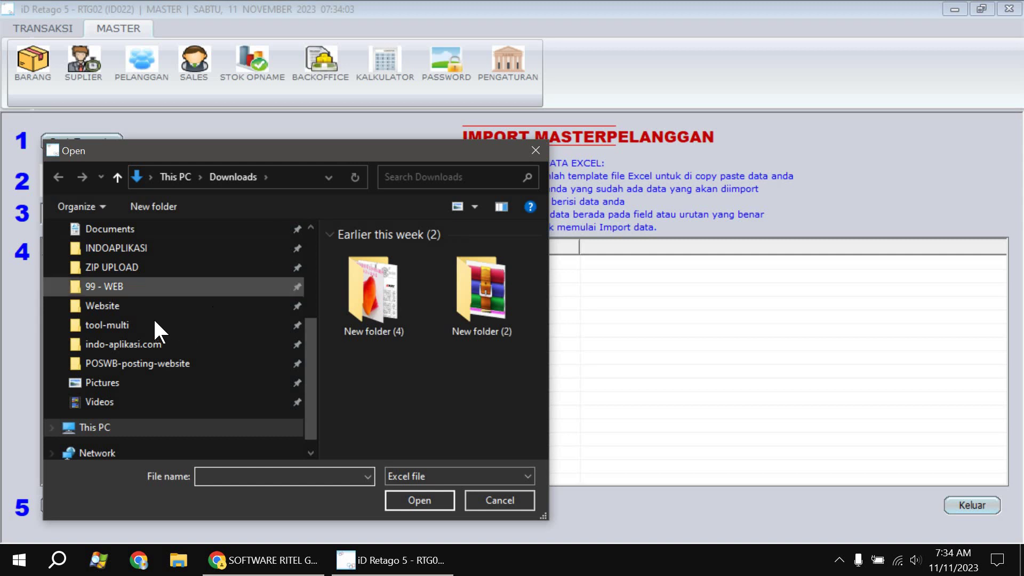
Select contoh import data pelanggan.xls from the Documents folder in the Open dialog
scroll(144, 352, "down", 1)
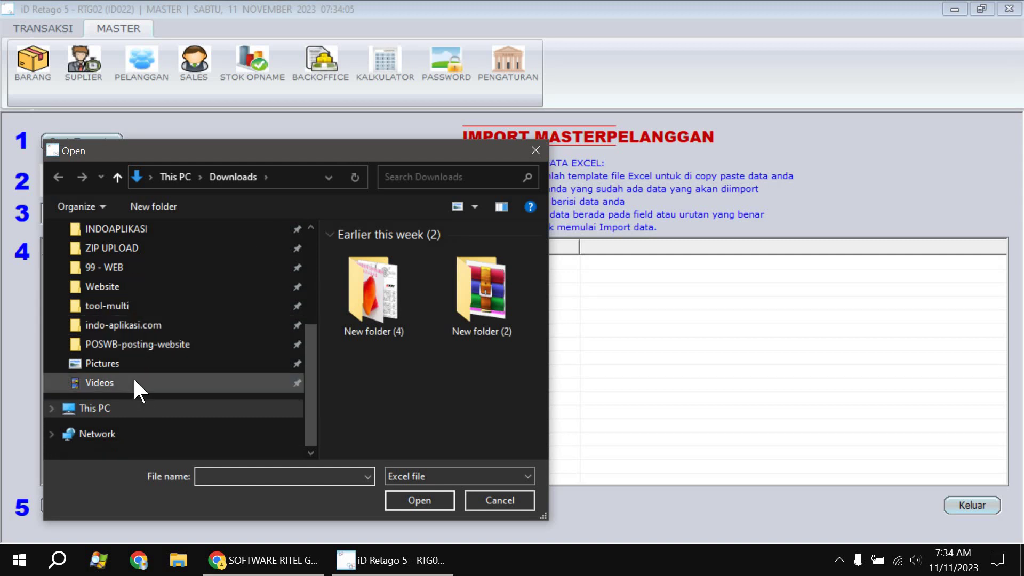
scroll(135, 384, "up", 1)
left_click(133, 267)
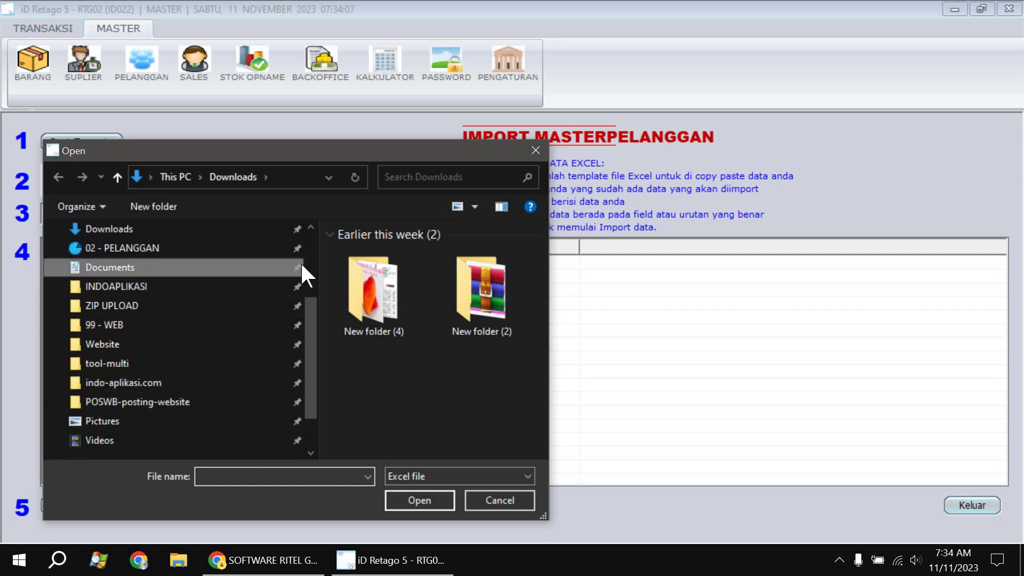
left_click(462, 305)
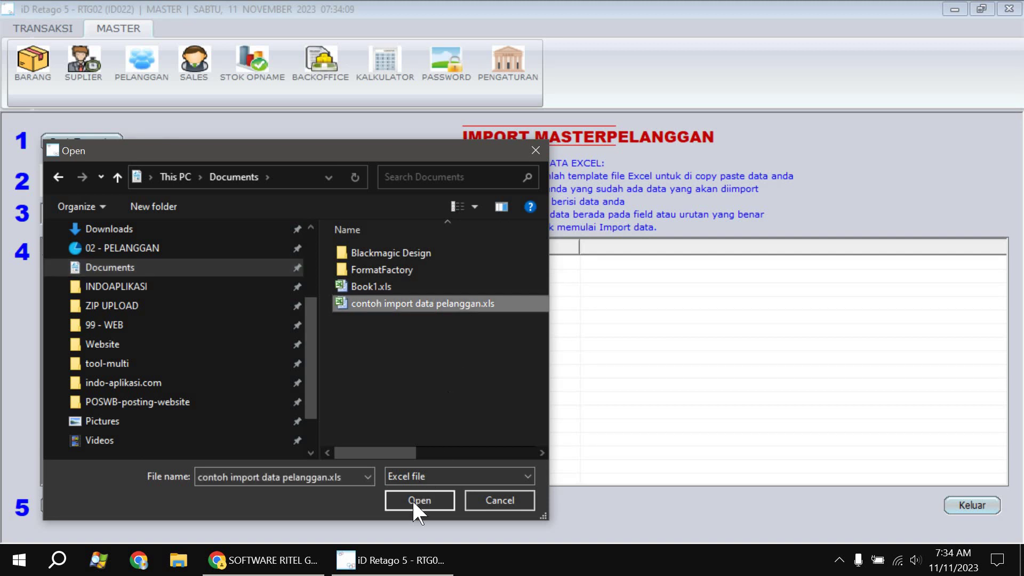
Load the workbook, preview Sheet1$, run and confirm PROSES, then close the import form with Keluar
left_click(416, 506)
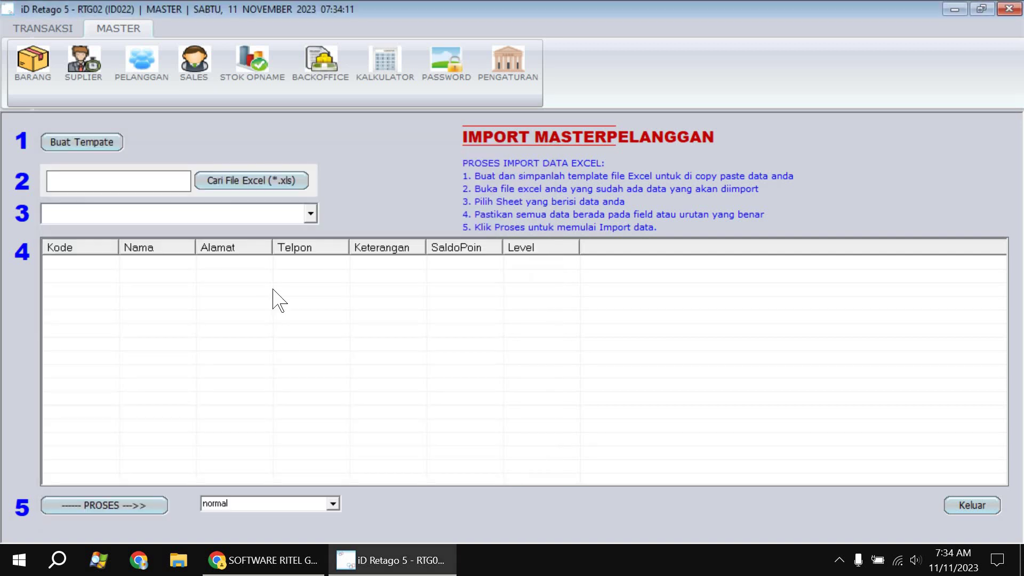
left_click(273, 213)
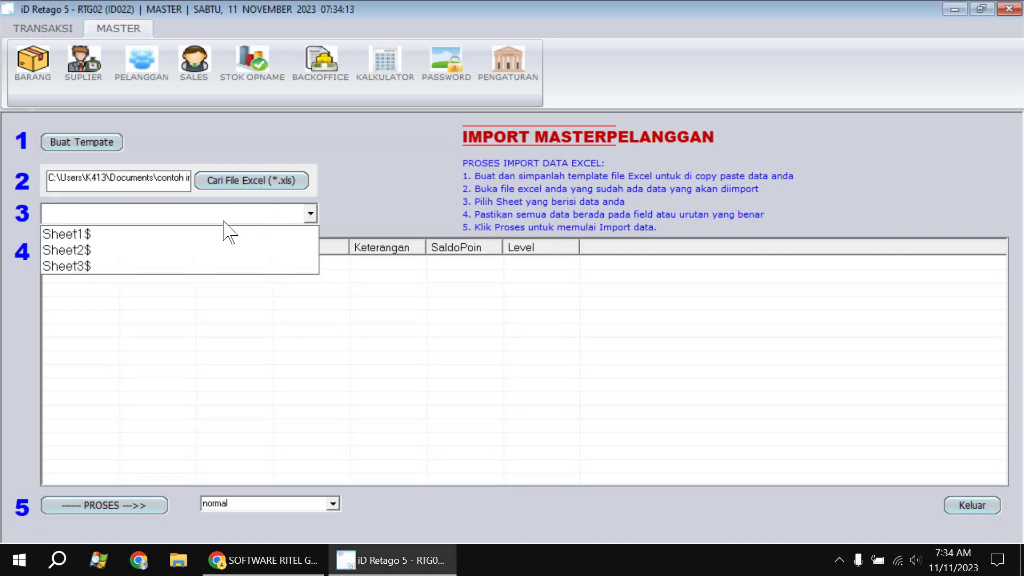
left_click(157, 236)
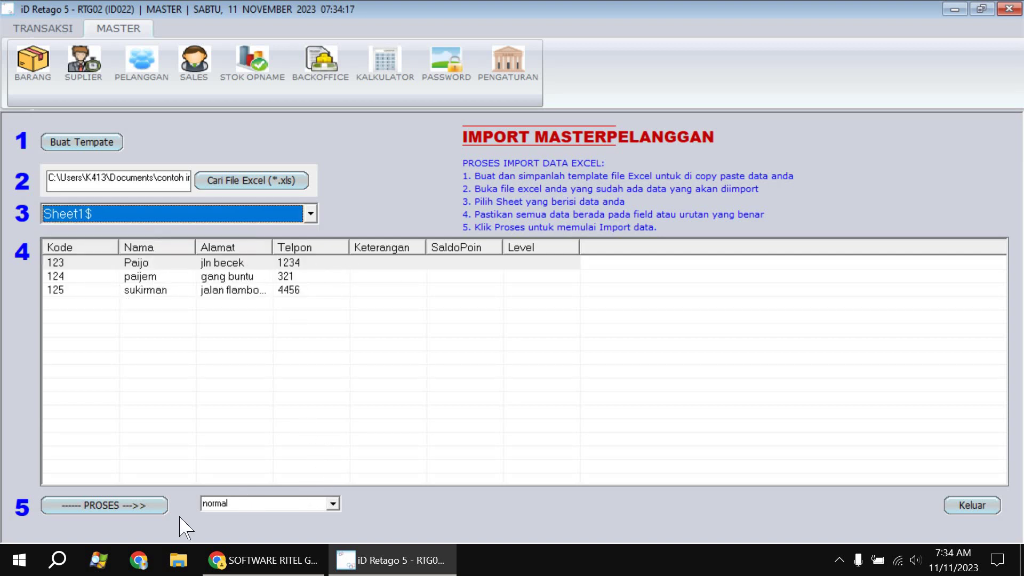
left_click(131, 508)
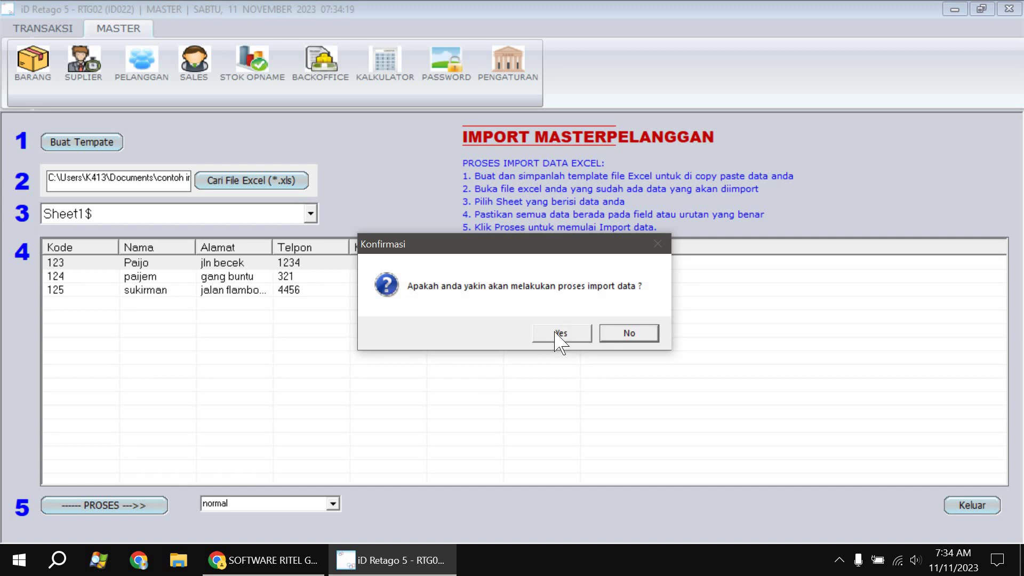
left_click(559, 336)
left_click(580, 339)
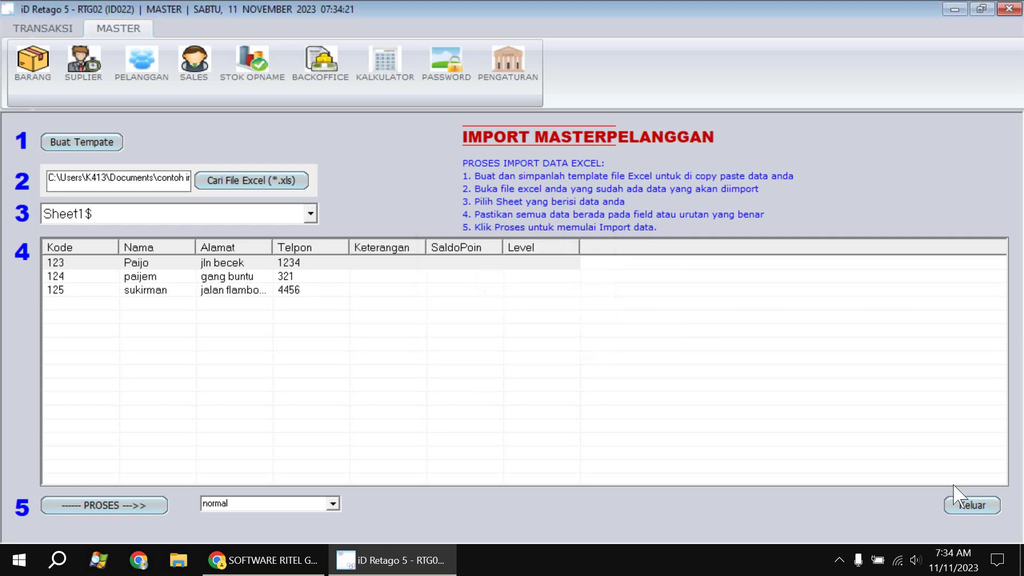
left_click(972, 505)
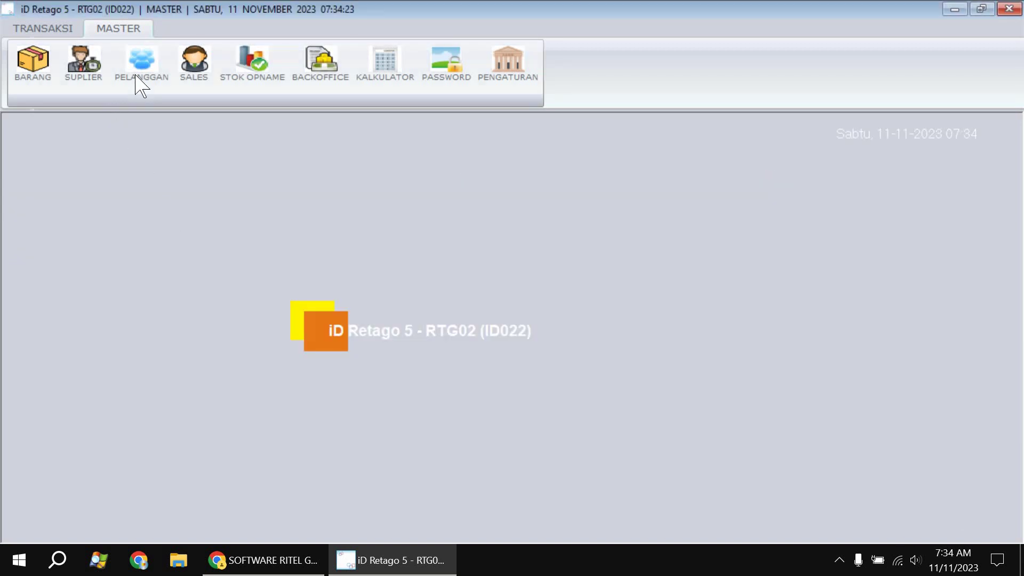
Reopen the Pelanggan list, refresh it to show four customers, and start a new entry
left_click(137, 85)
left_click(140, 137)
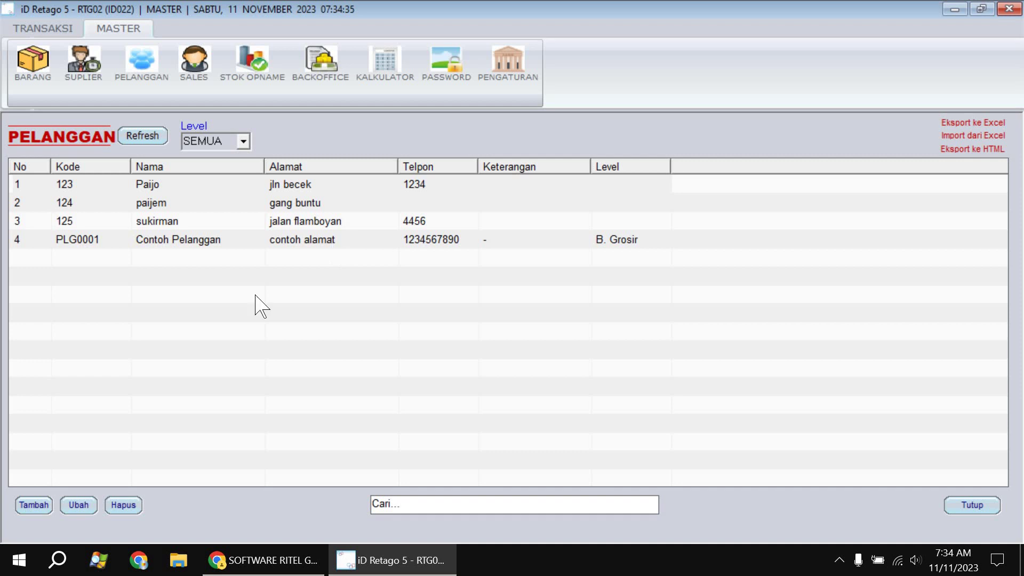
left_click(31, 505)
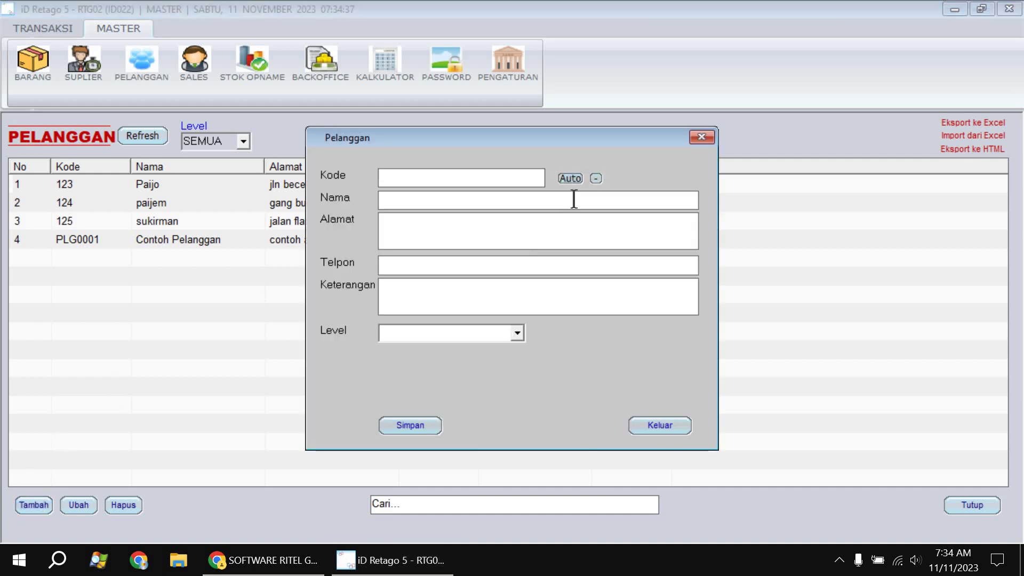
Auto-generate the customer code and replace its leading zeros with a PLG prefix
left_click(570, 179)
left_click(569, 180)
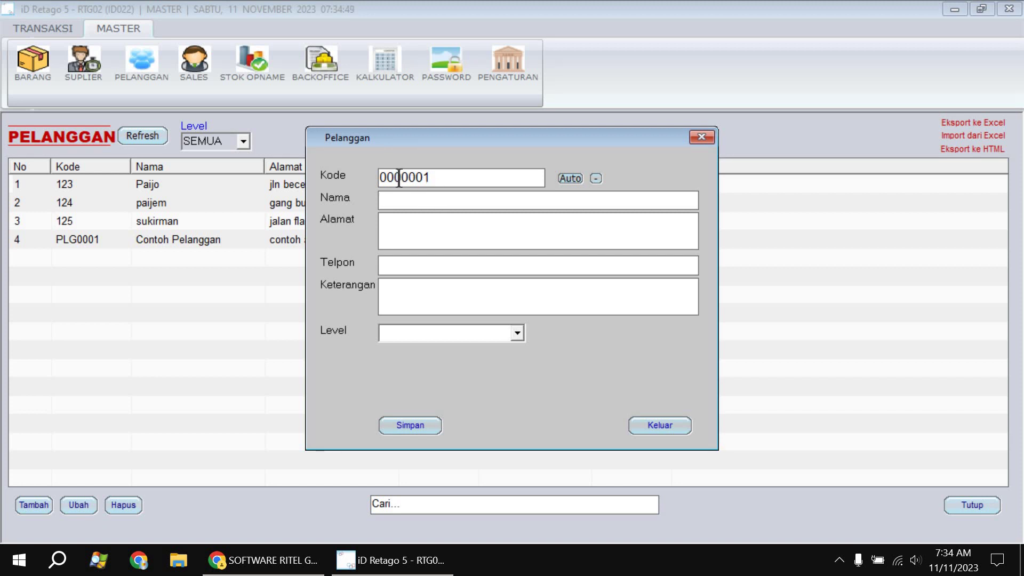
left_click_drag(402, 177, 379, 177)
type("P")
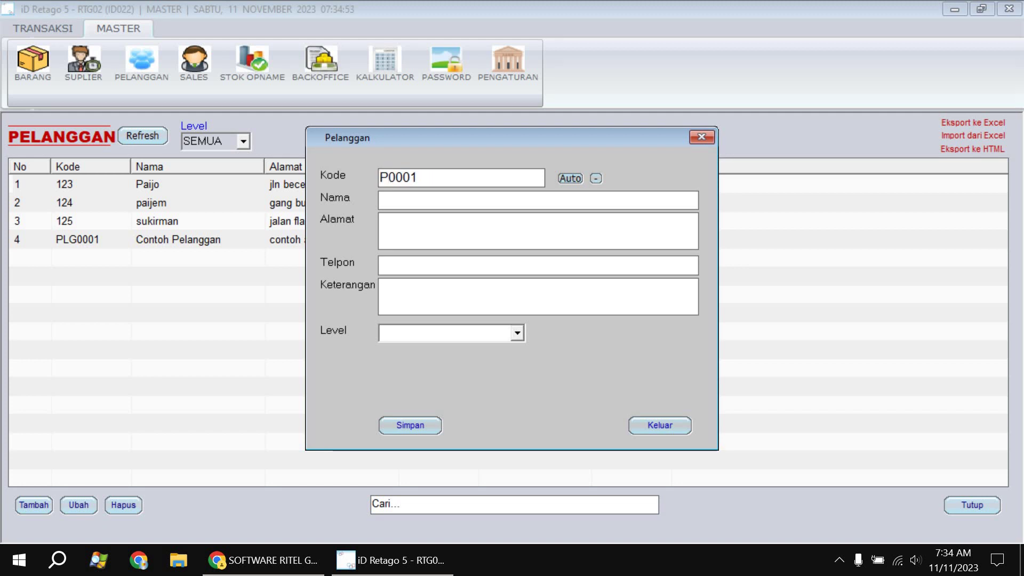
type("lg")
key("BackSpace")
key("BackSpace")
type("LG")
Enter the customer's name, address and phone number, choose level A. Retail, and save
type("Z")
type("ahir")
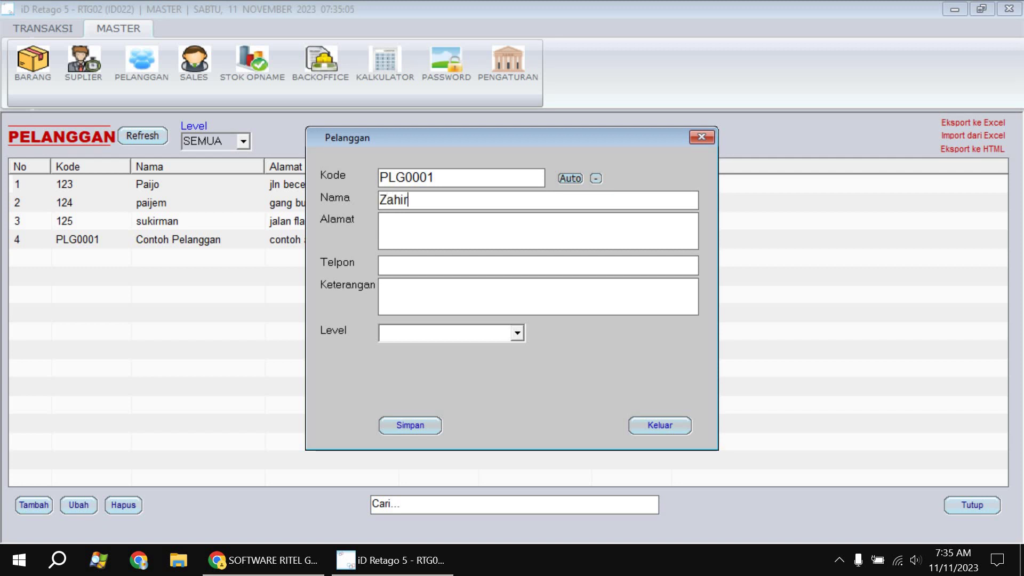
type("a")
left_click(425, 229)
type("jln menggak")
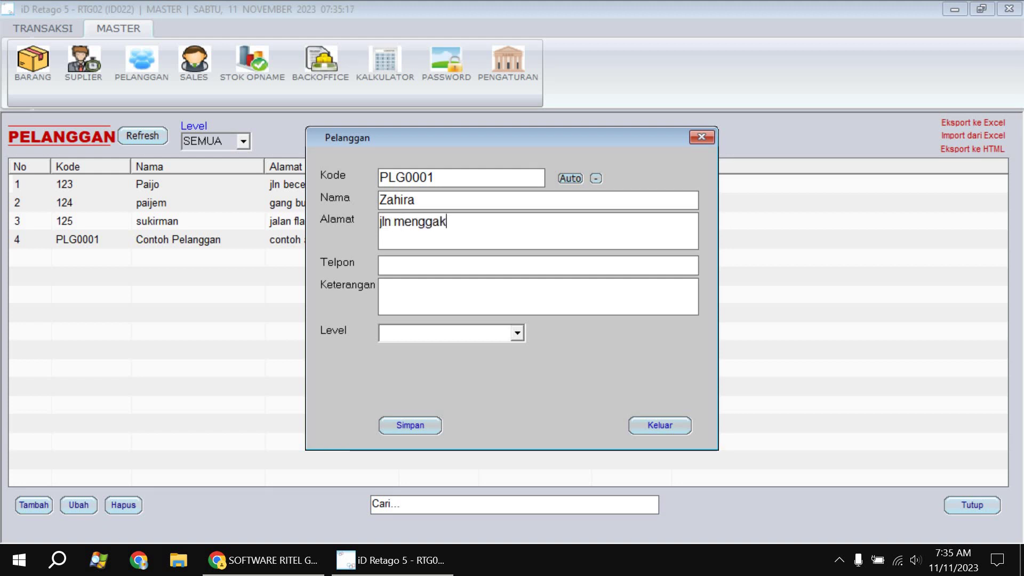
type(" menggok")
type("1234567")
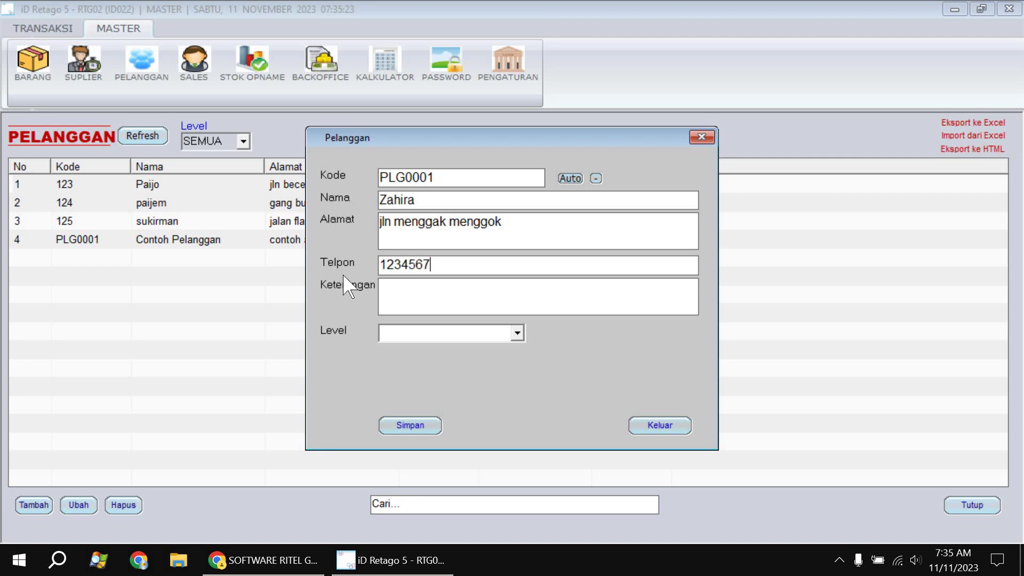
left_click(517, 334)
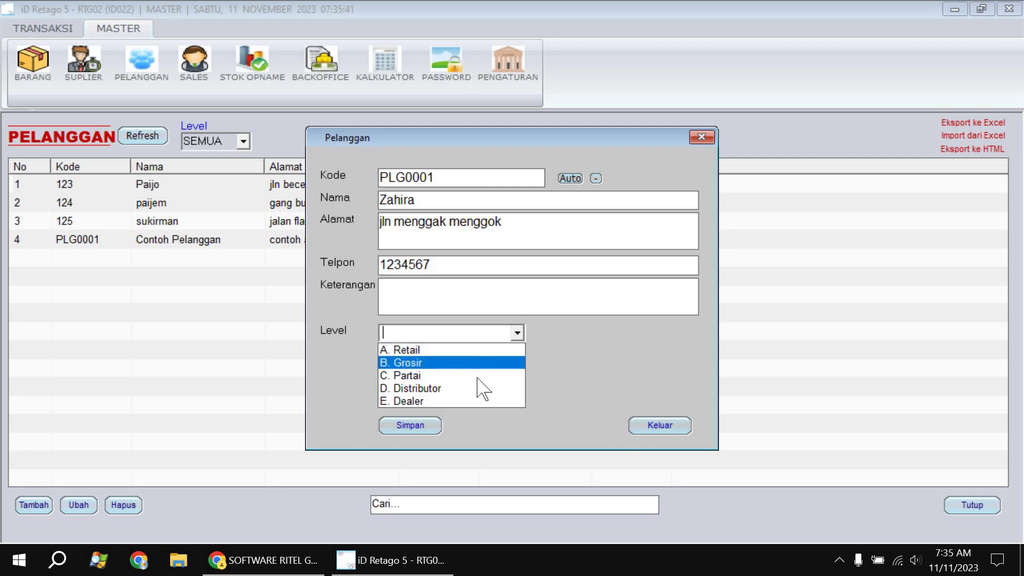
left_click(469, 350)
left_click(426, 425)
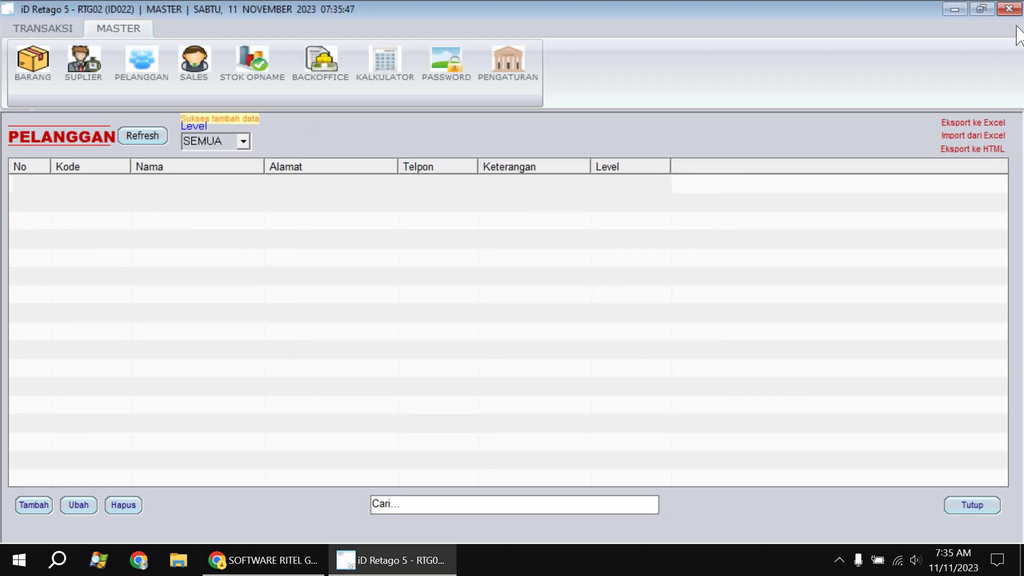
Log out of iD Retago 5, relaunch it and log in as Master
left_click(1009, 9)
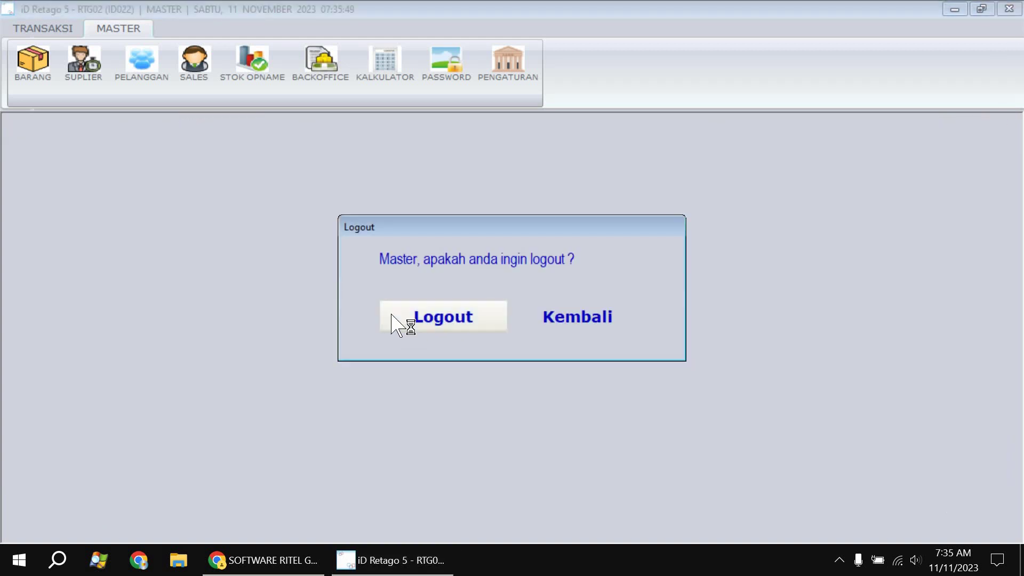
left_click(398, 321)
key("super+d")
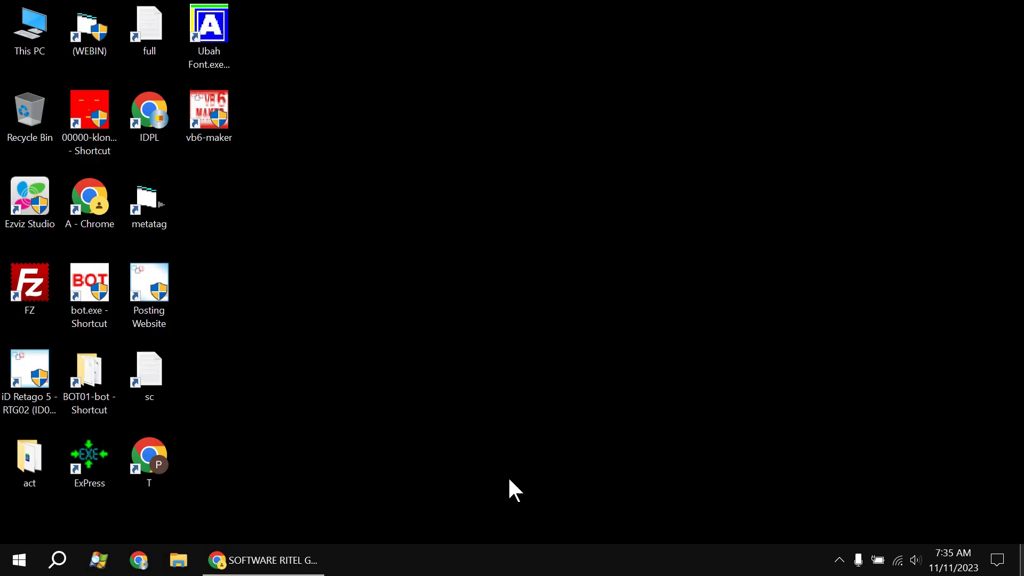
left_click(28, 383)
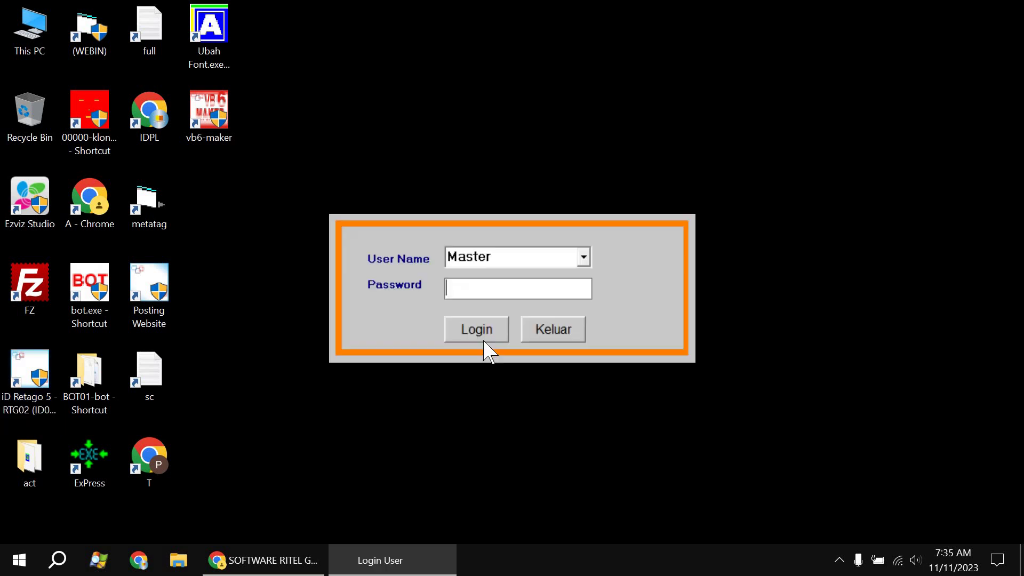
left_click(479, 330)
left_click(654, 216)
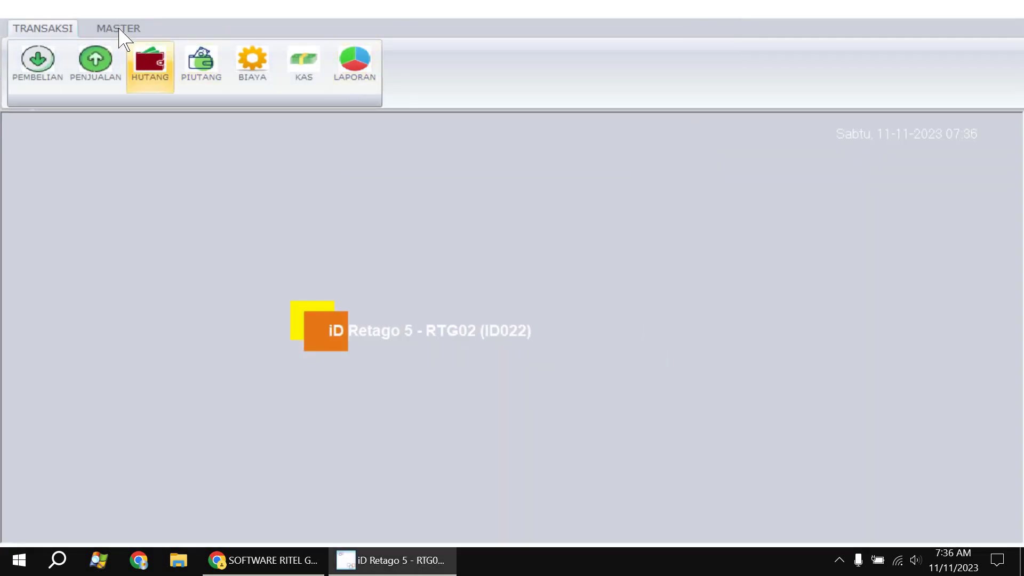
Open the Pelanggan list from MASTER and start a new customer entry
left_click(118, 29)
left_click(131, 77)
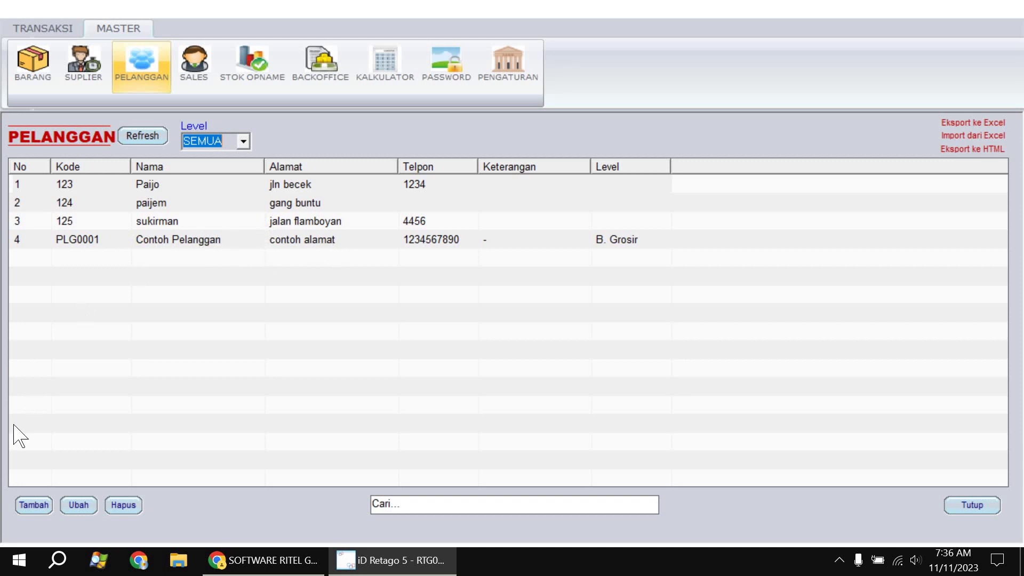
left_click(33, 505)
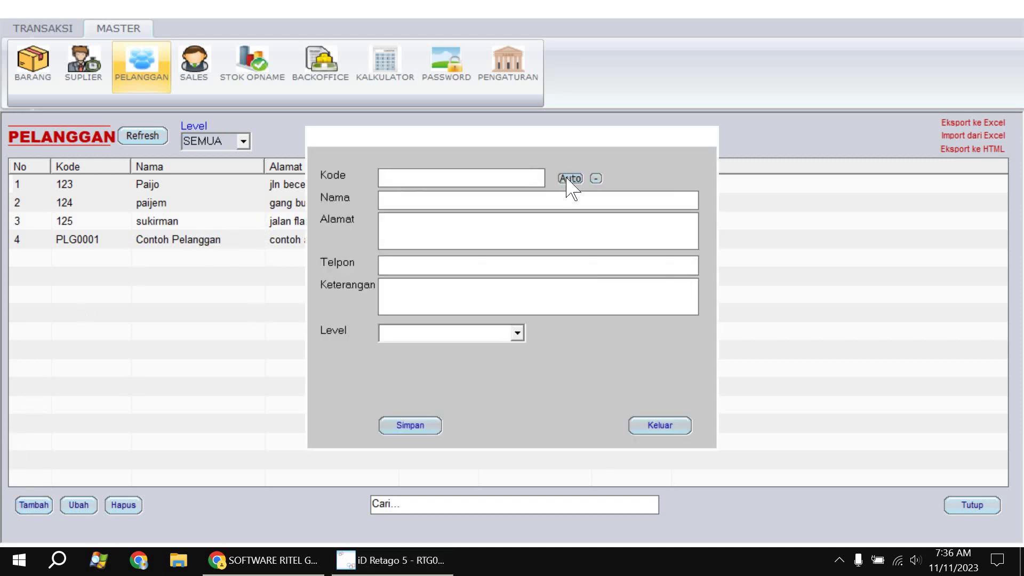
Save a new customer with an auto-generated code, name, address, phone and level B. Grosir
left_click(570, 179)
left_click(564, 180)
left_click(596, 179)
type("Pai")
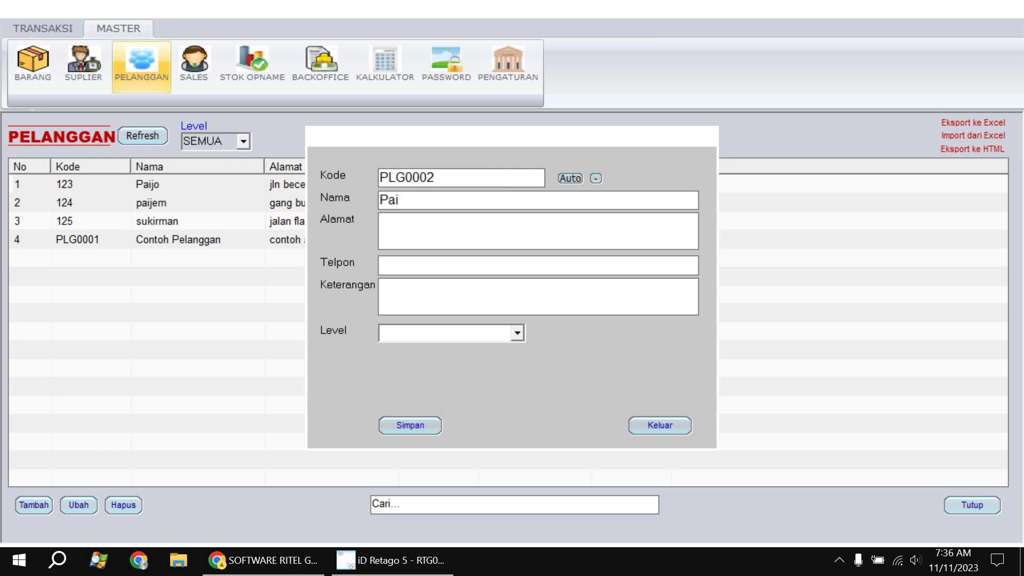
type("jah")
left_click(405, 229)
type("jalan sakura")
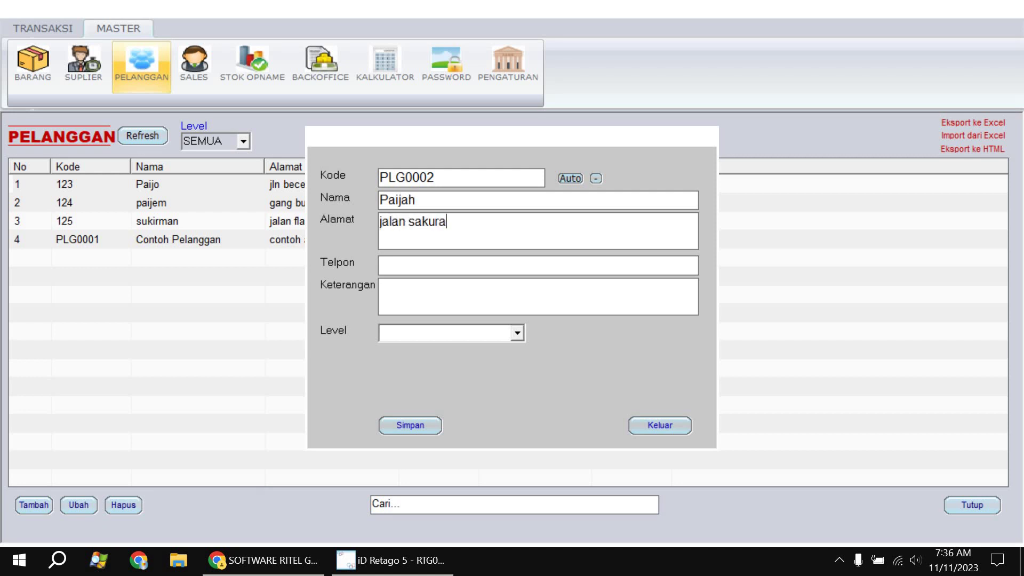
type("1234567")
left_click(517, 334)
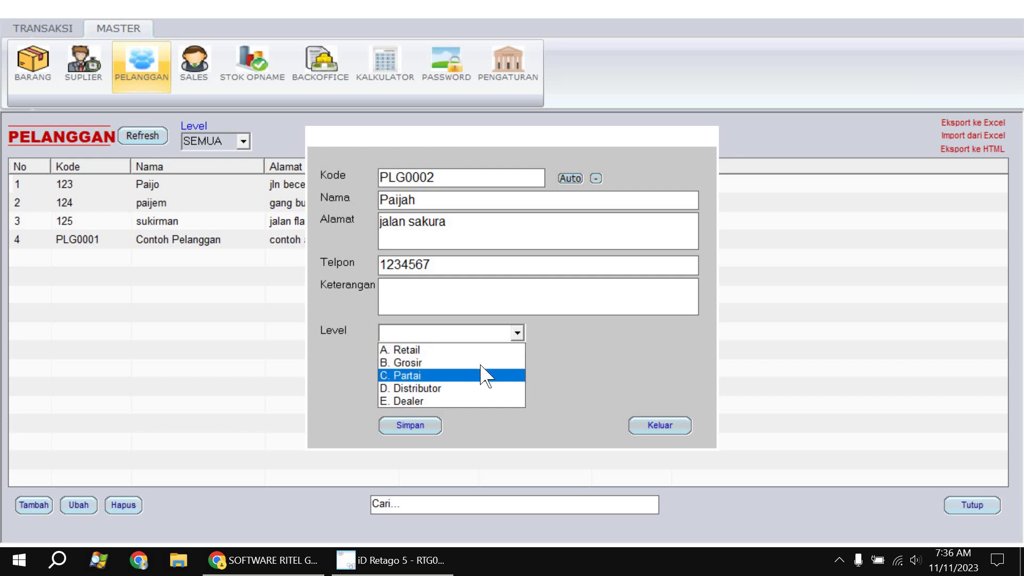
left_click(421, 363)
left_click(406, 426)
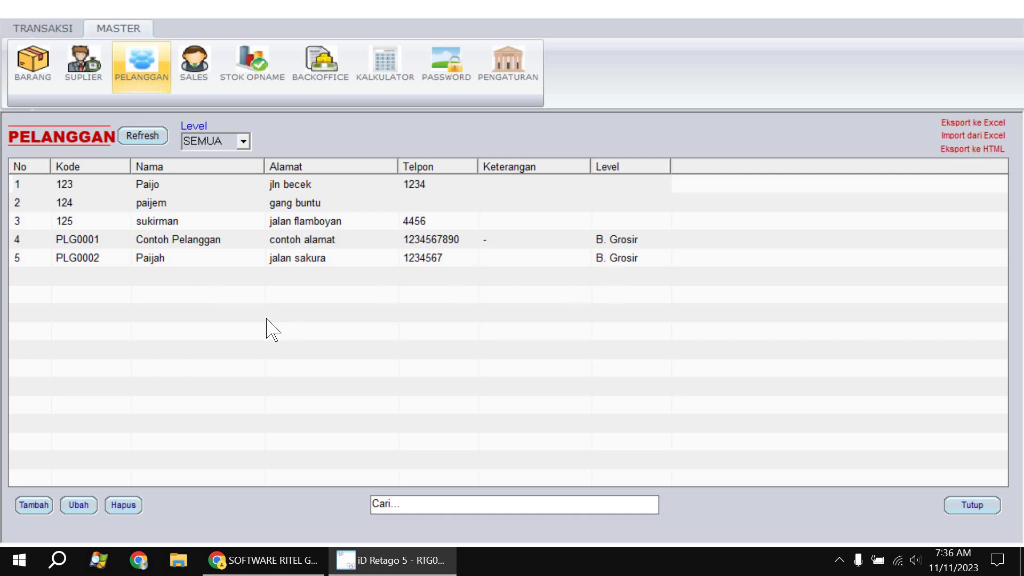
Close the customer list and open the sales transaction form from Transaksi > Penjualan
left_click(975, 503)
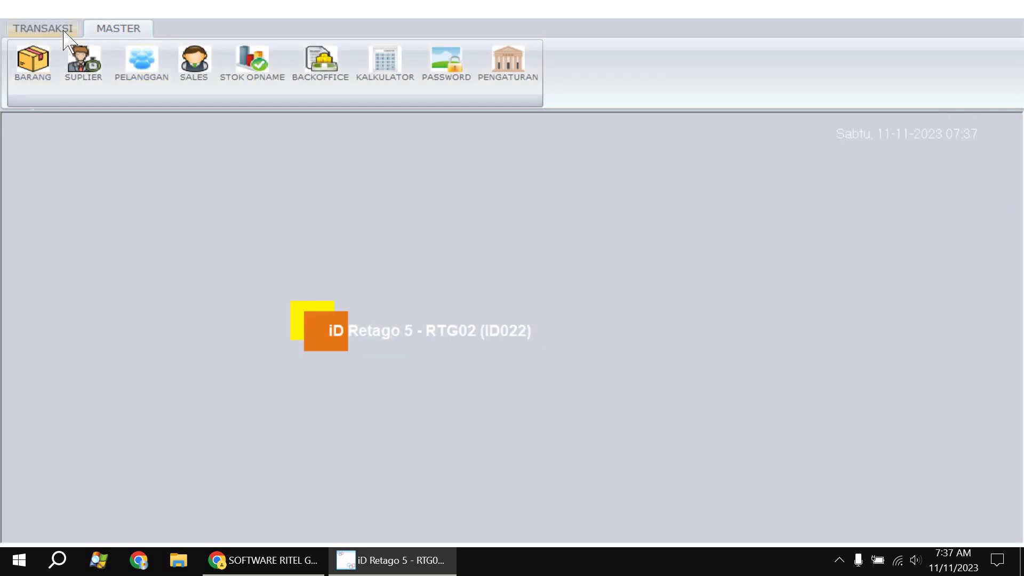
left_click(63, 29)
left_click(109, 88)
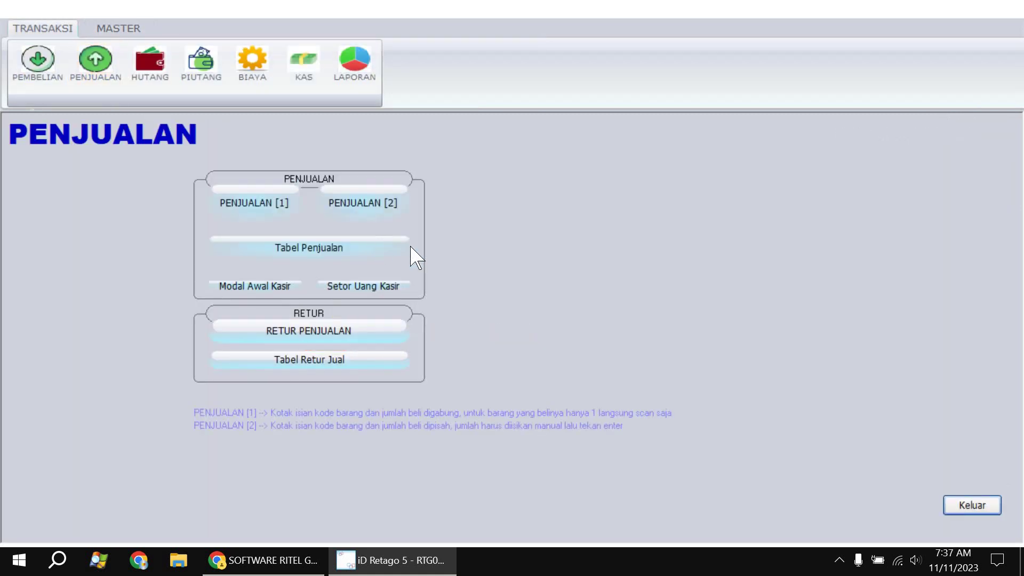
left_click(214, 202)
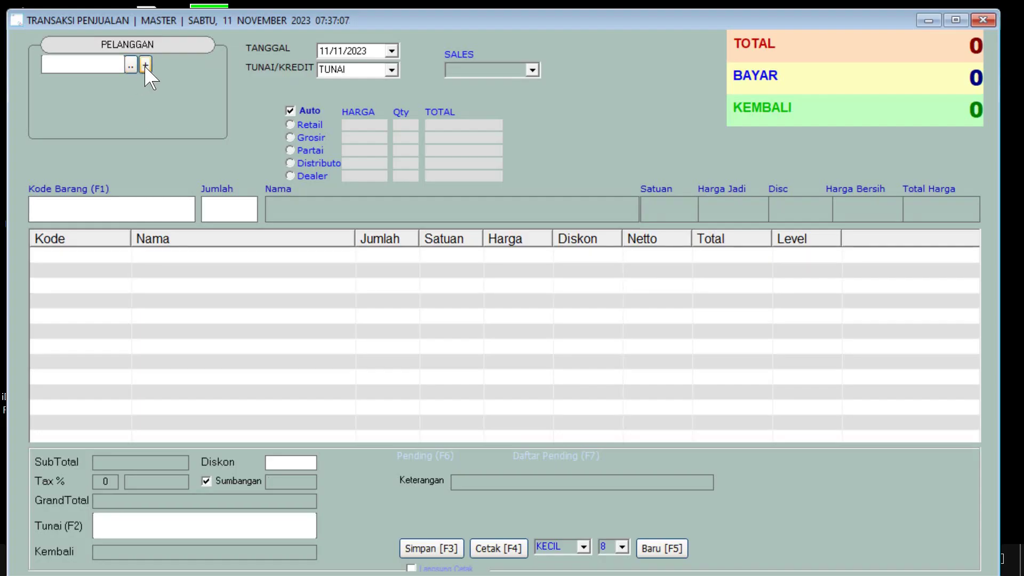
Start a new customer from the sales form, generating a code and trimming its extra zeros
left_click(572, 177)
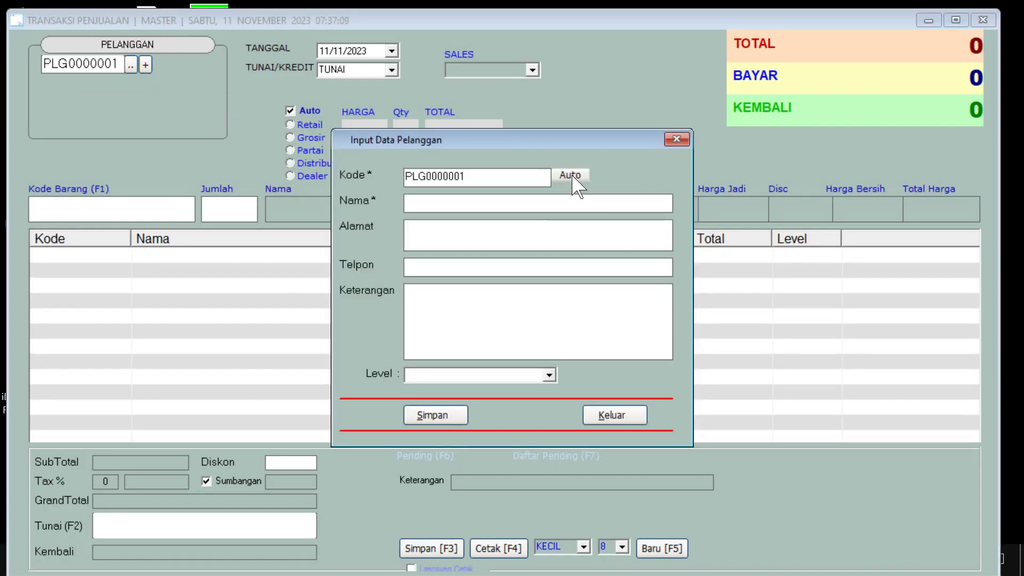
left_click(562, 178)
left_click(566, 178)
left_click(569, 177)
left_click(443, 176)
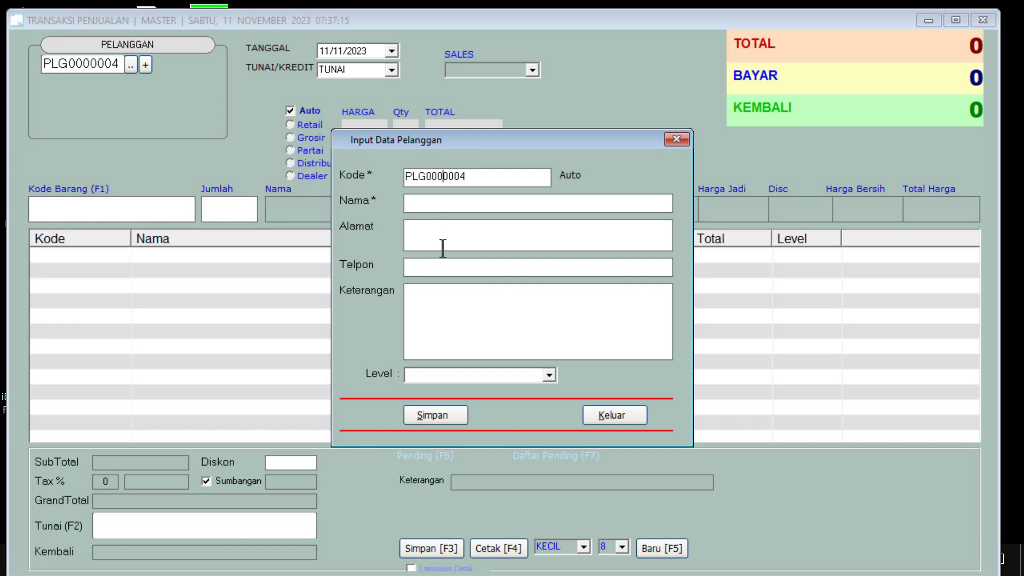
key("BackSpace")
key("BackSpace")
key("BackSpace")
left_click(454, 202)
Enter the customer's name and address, set level C. Partai, and save
type("Zuba")
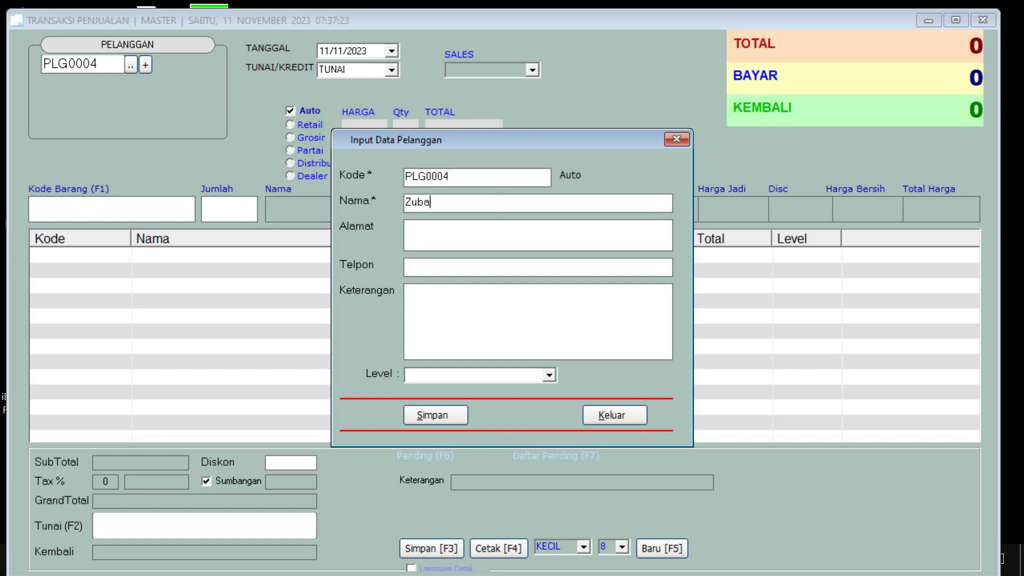
type("idah")
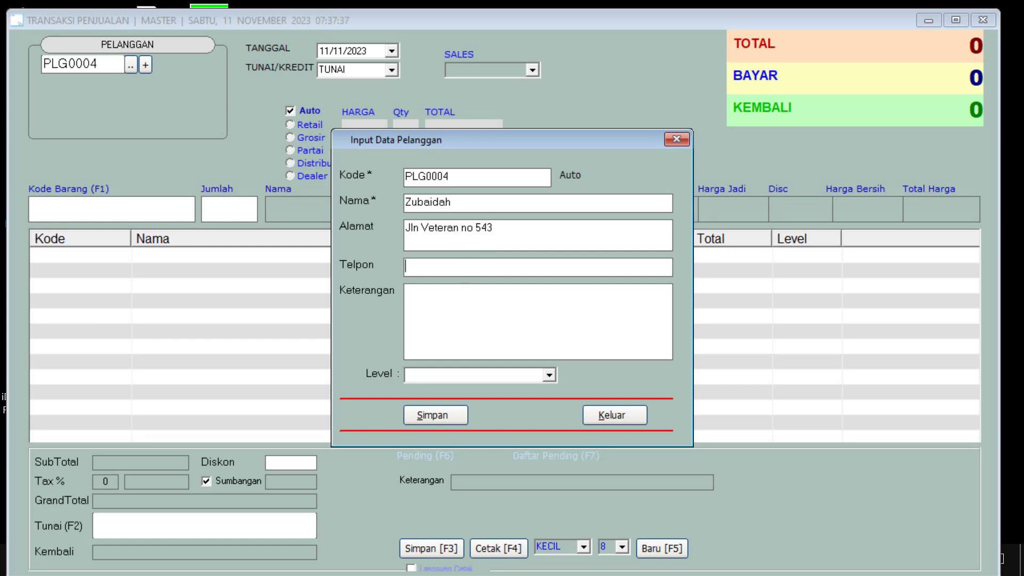
type("12345678")
left_click(549, 375)
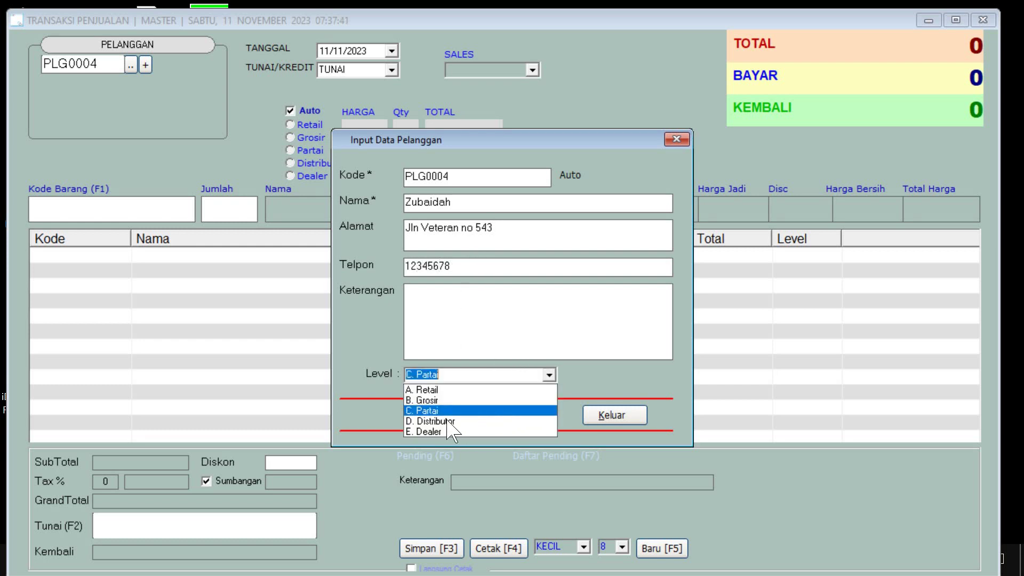
left_click(509, 411)
left_click(451, 416)
left_click(572, 334)
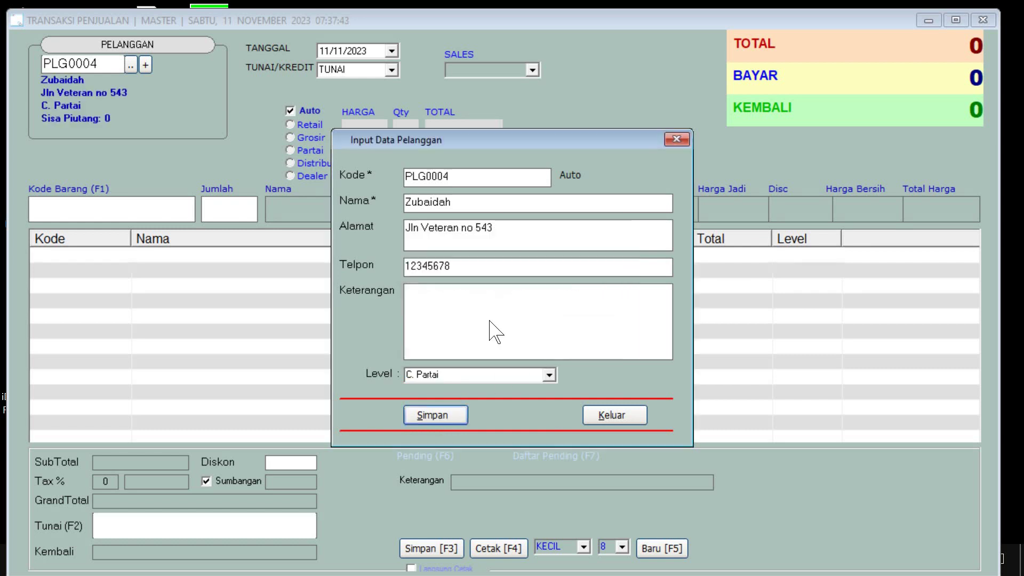
Check the customer lookup list, close the sales form, and maximize the Penjualan menu
left_click(134, 71)
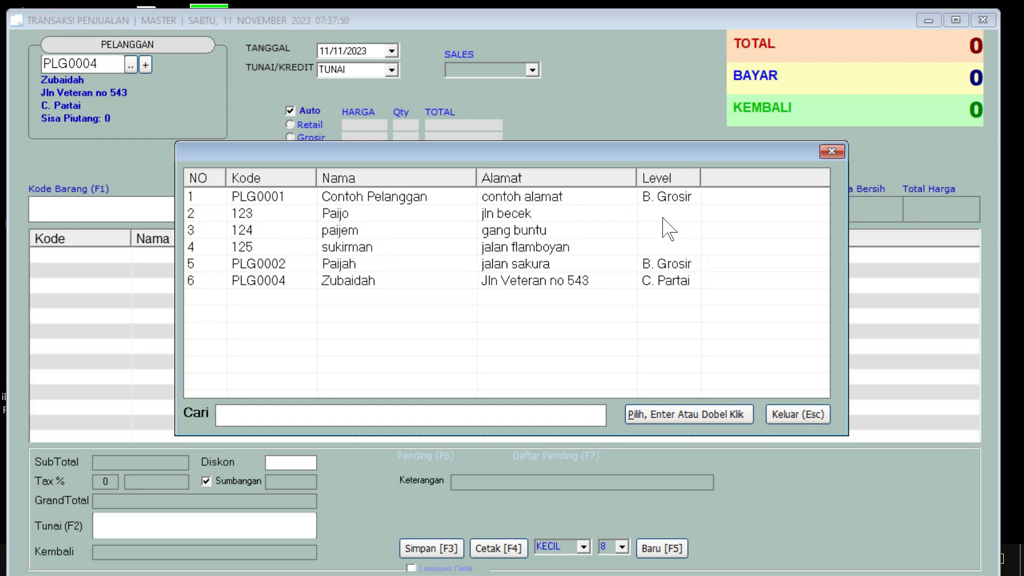
left_click(832, 151)
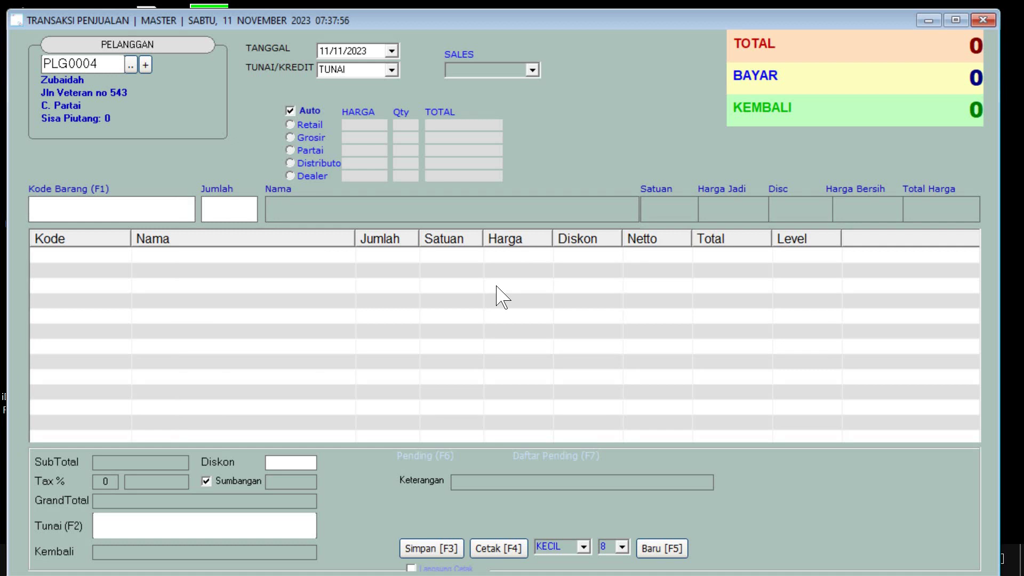
left_click(983, 21)
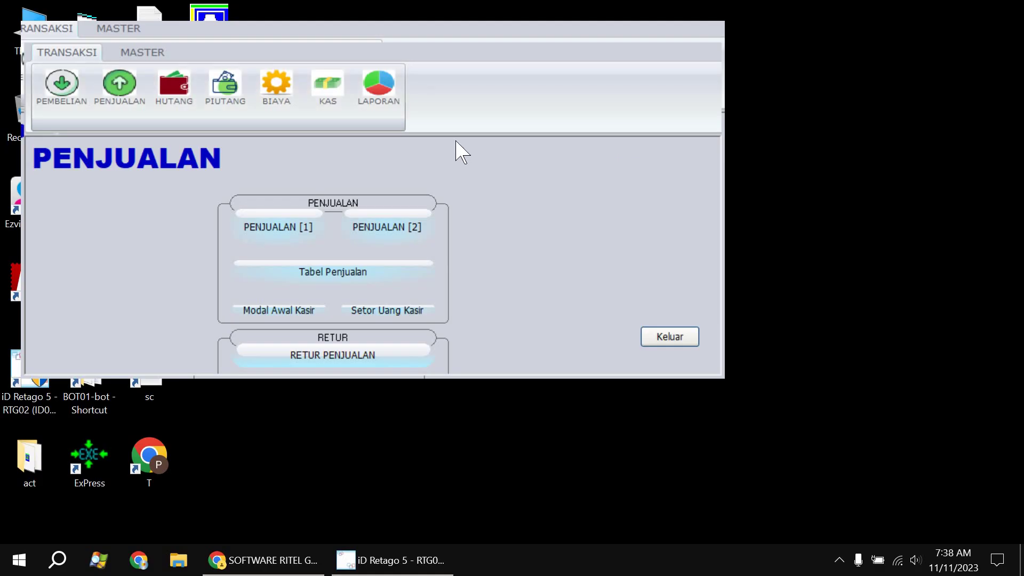
left_click(692, 33)
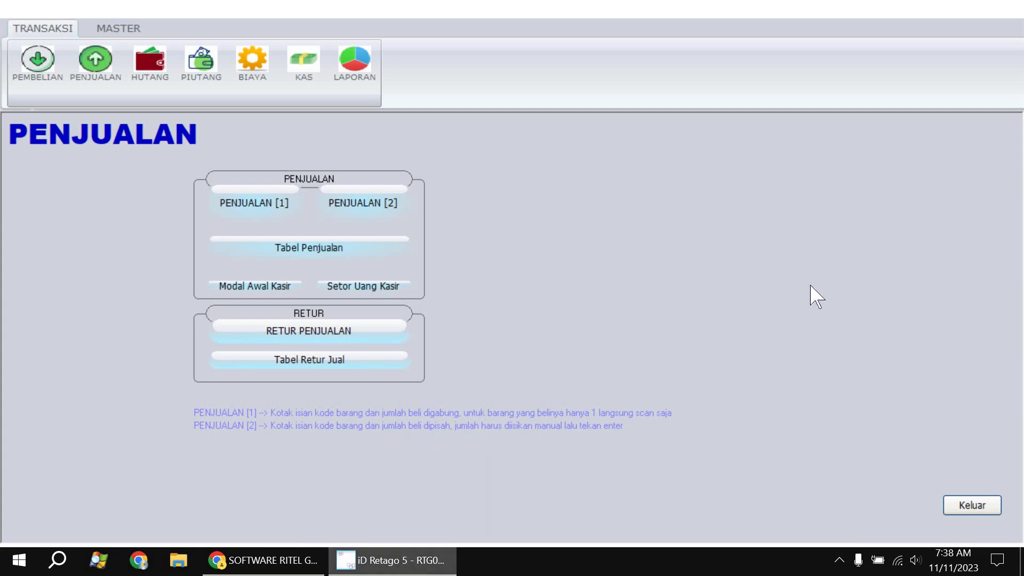
left_click(270, 561)
scroll(366, 379, "down", 20)
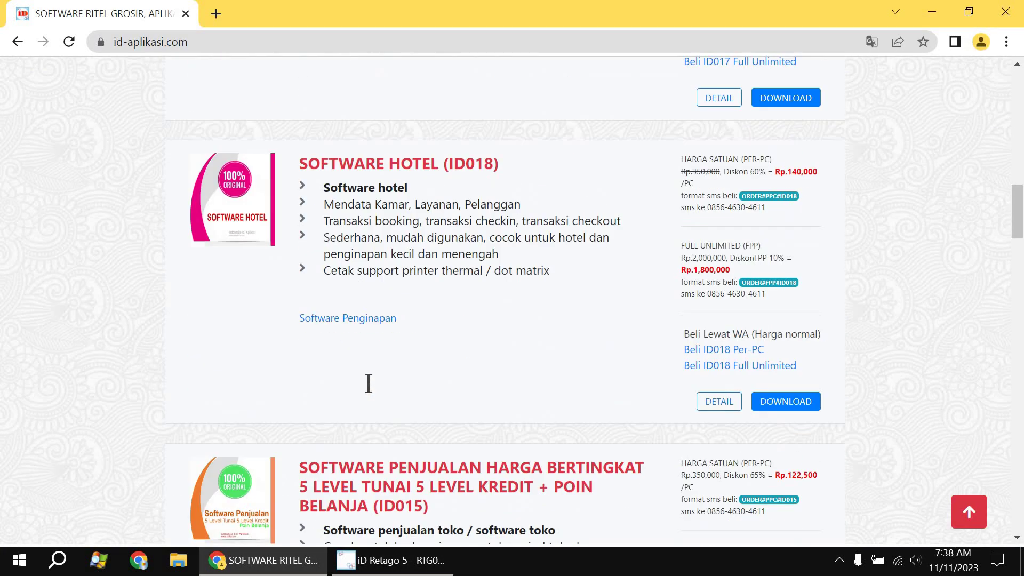
scroll(371, 392, "down", 10)
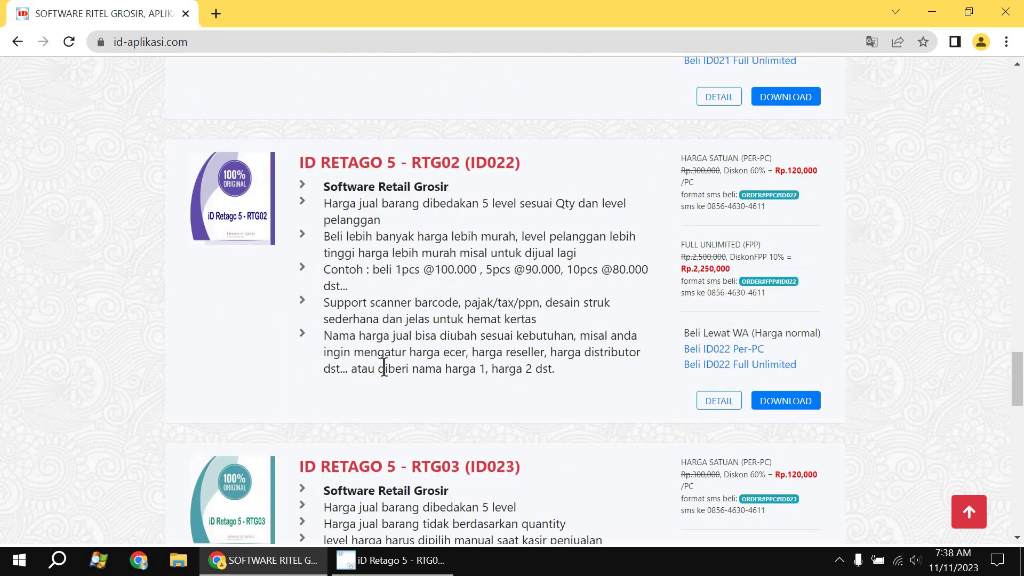
scroll(384, 367, "up", 1)
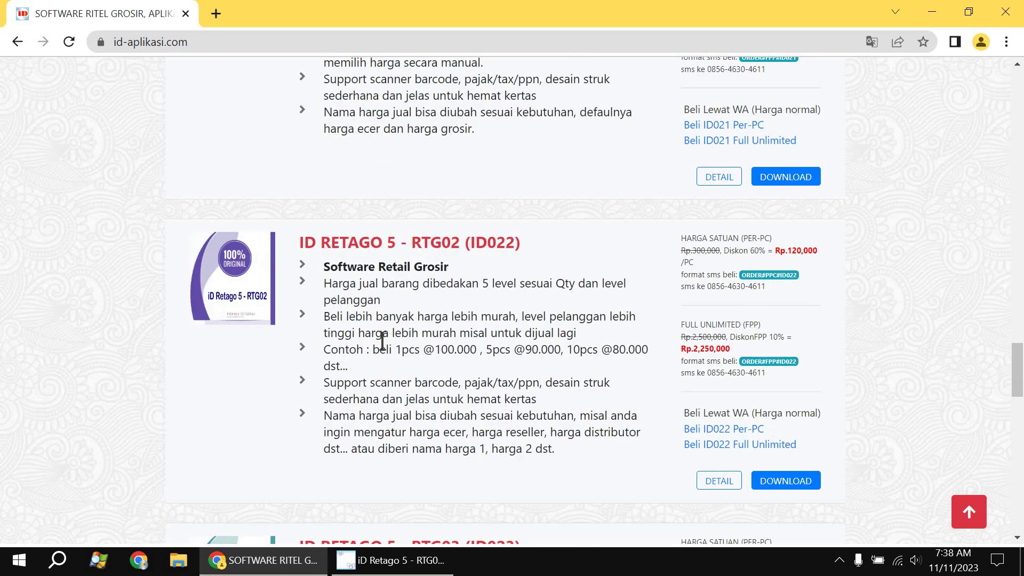
left_click(424, 245)
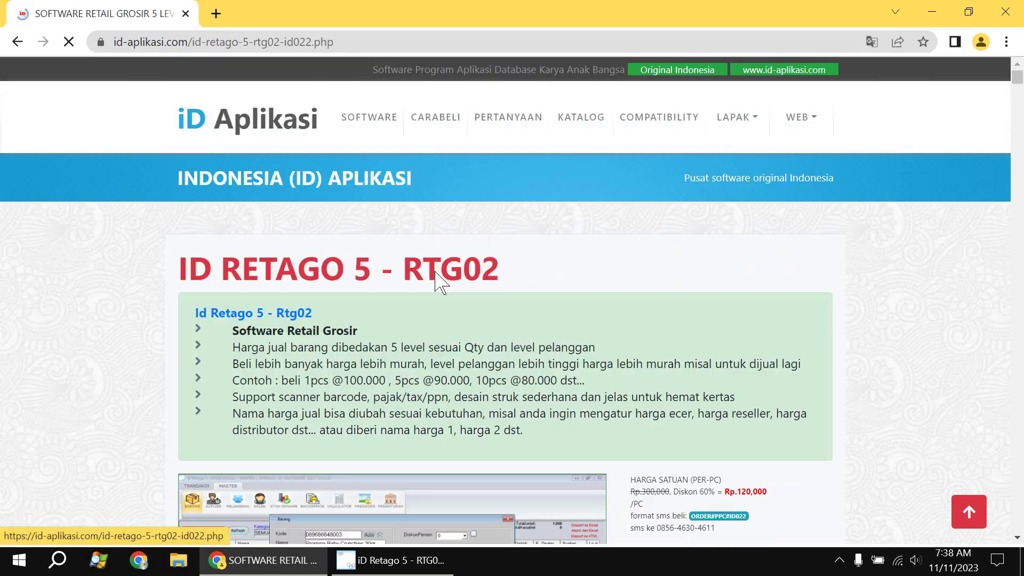
scroll(435, 275, "down", 13)
scroll(437, 283, "up", 13)
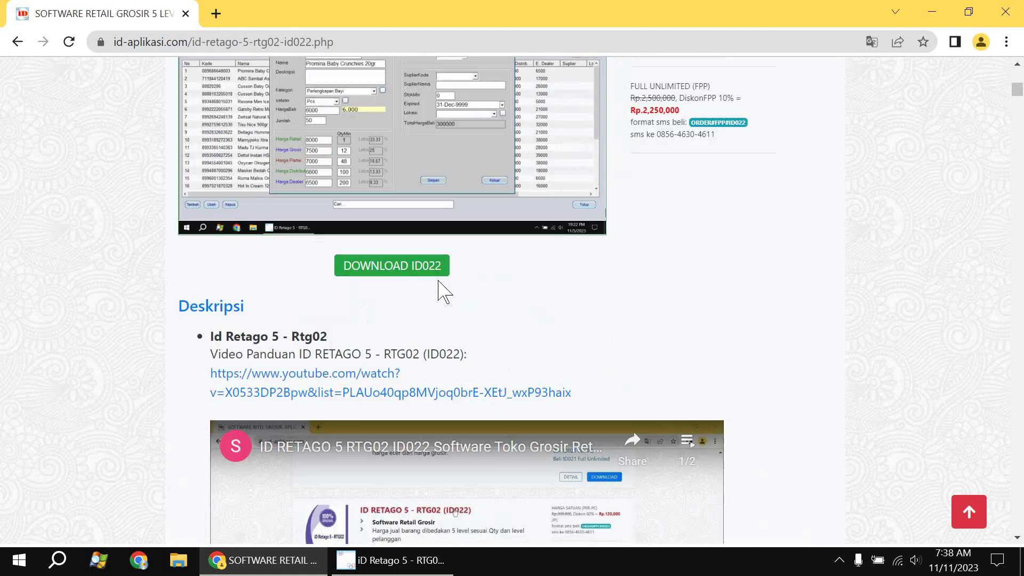
scroll(587, 299, "down", 3)
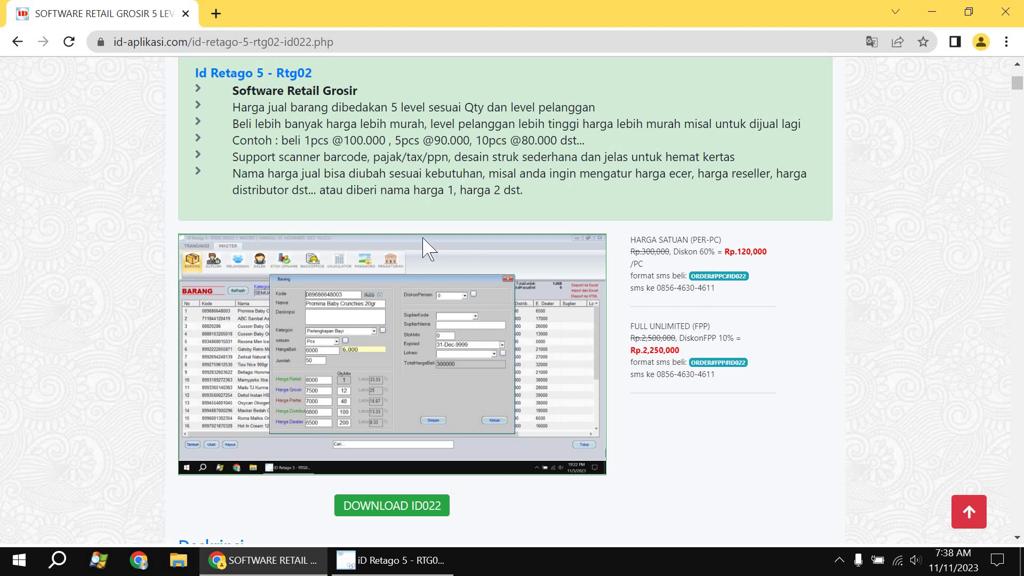
scroll(425, 245, "down", 3)
scroll(233, 270, "down", 12)
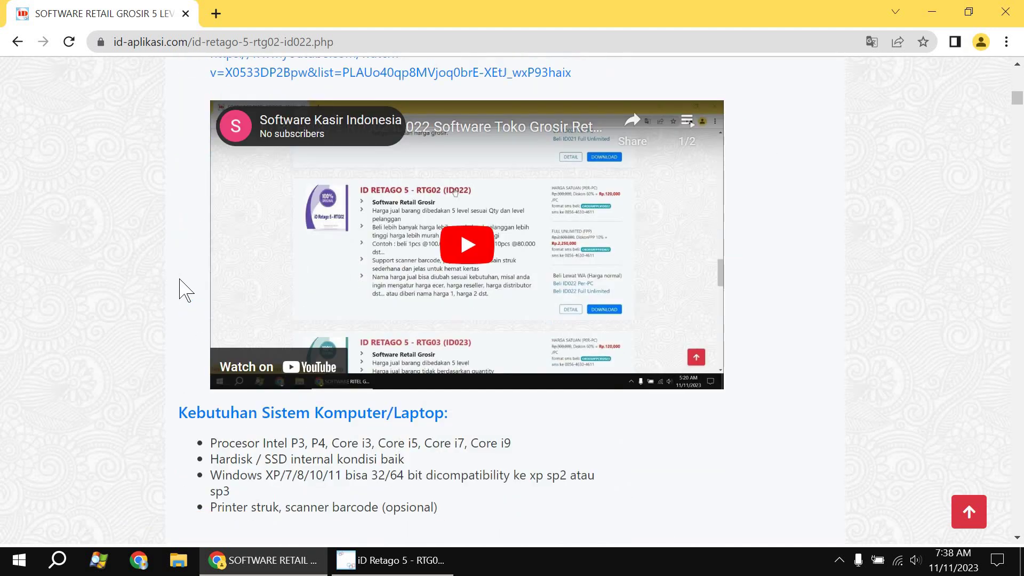
scroll(574, 288, "up", 15)
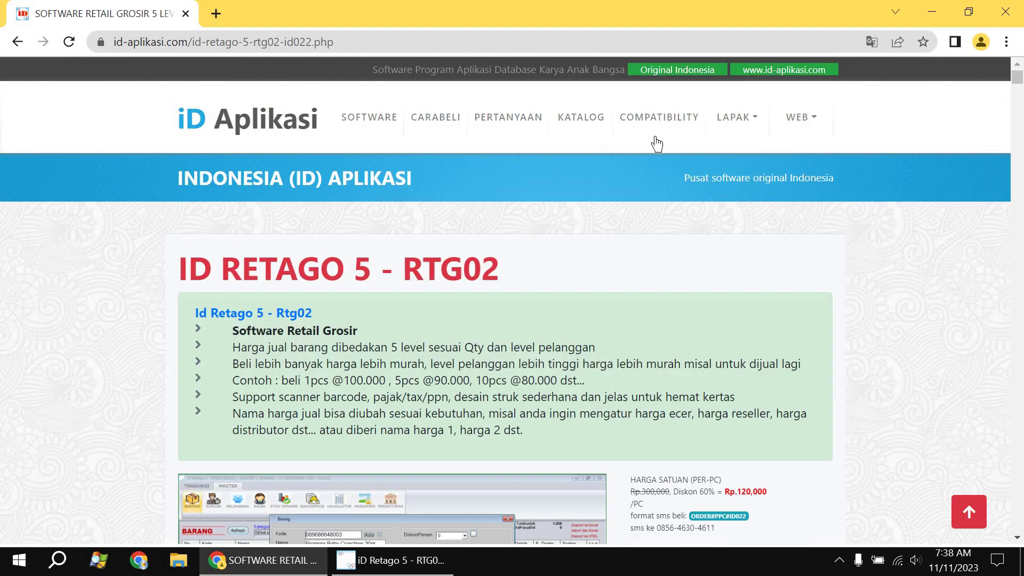
left_click(574, 138)
scroll(329, 366, "down", 1)
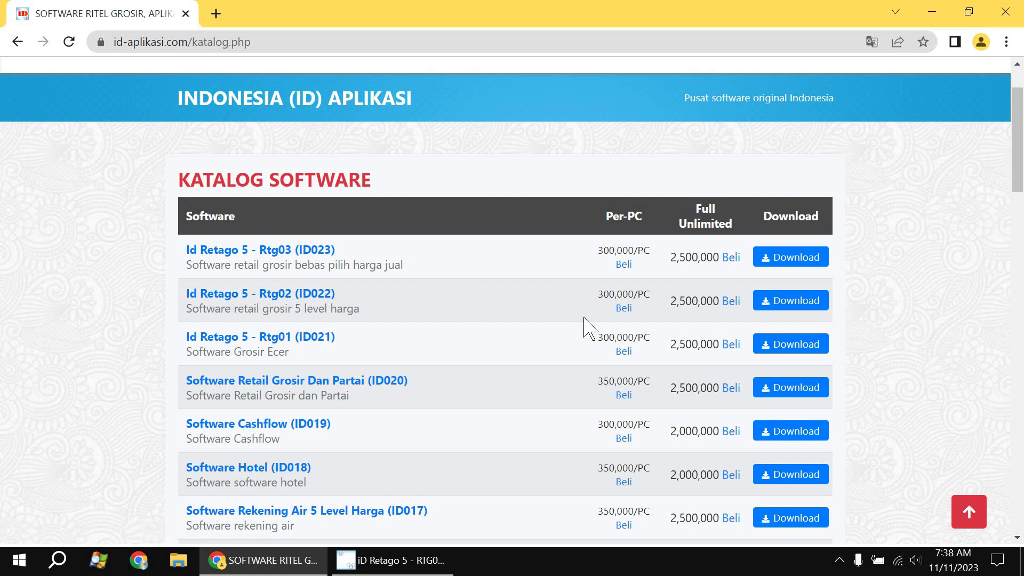
left_click(402, 574)
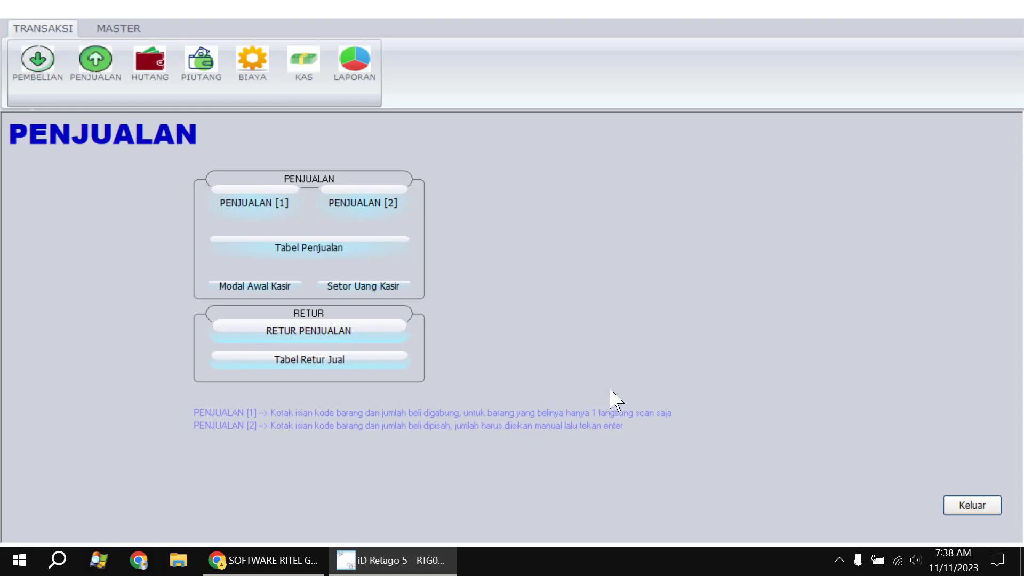